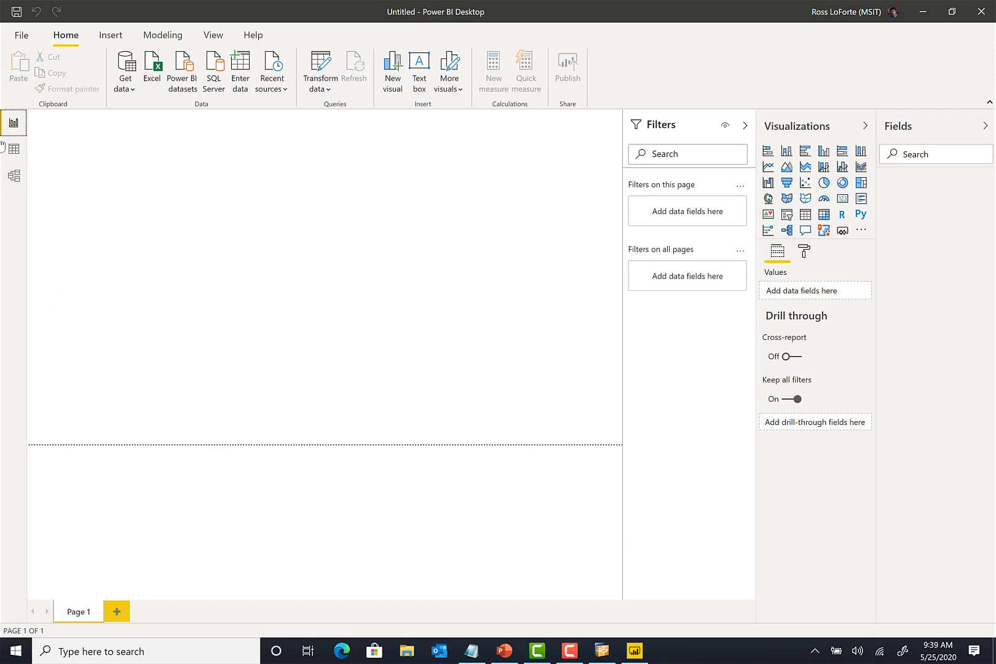
Step: Review the global DirectQuery options for how SAP HANA sources are treated, leaving the settings as they are
click(22, 36)
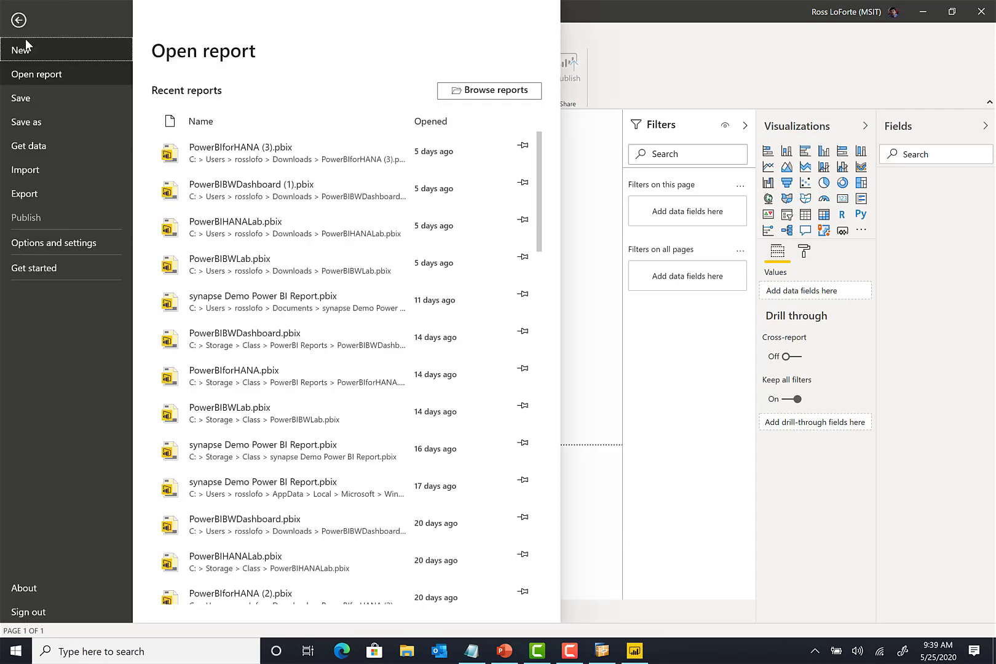
click(41, 244)
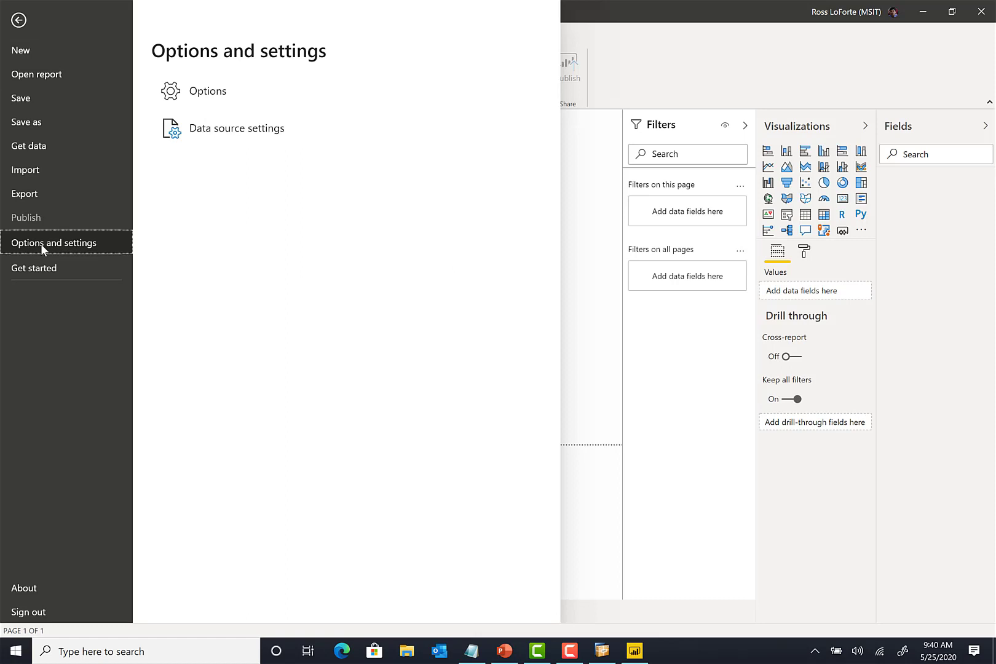
click(207, 92)
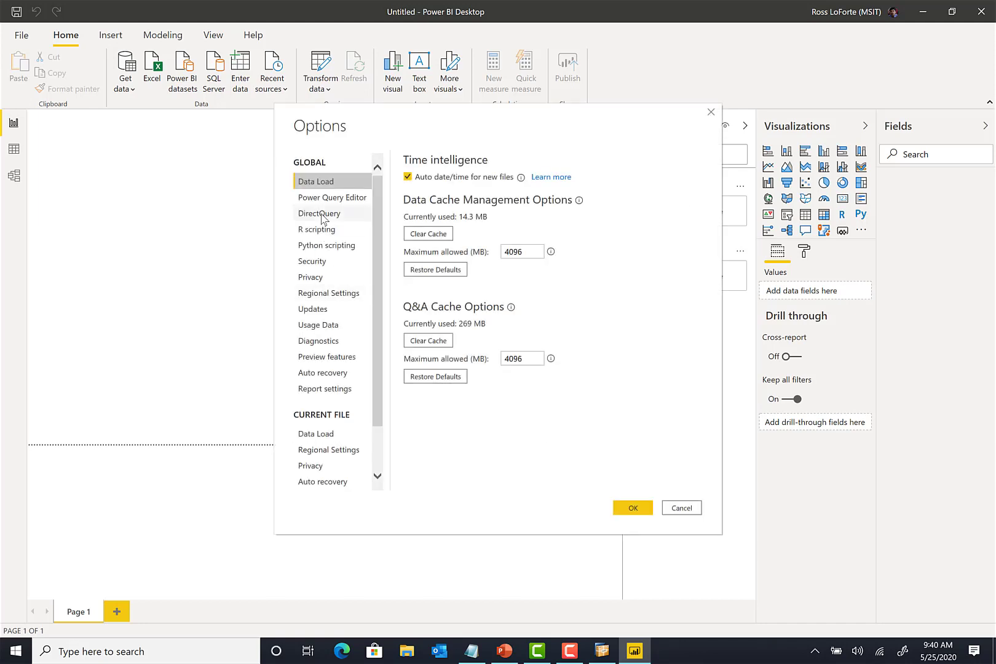
click(321, 215)
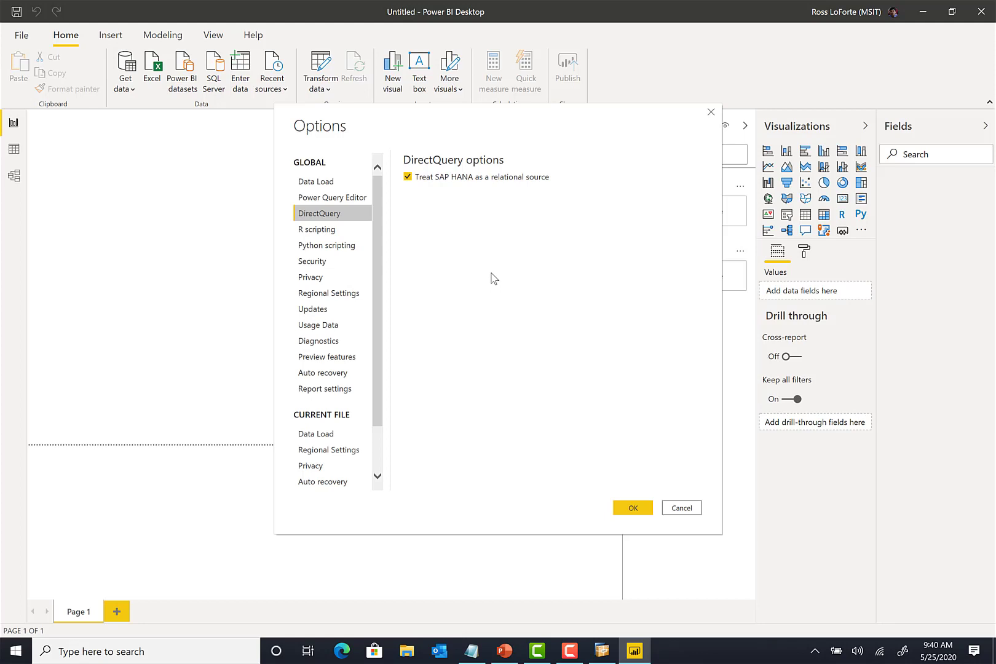
click(691, 511)
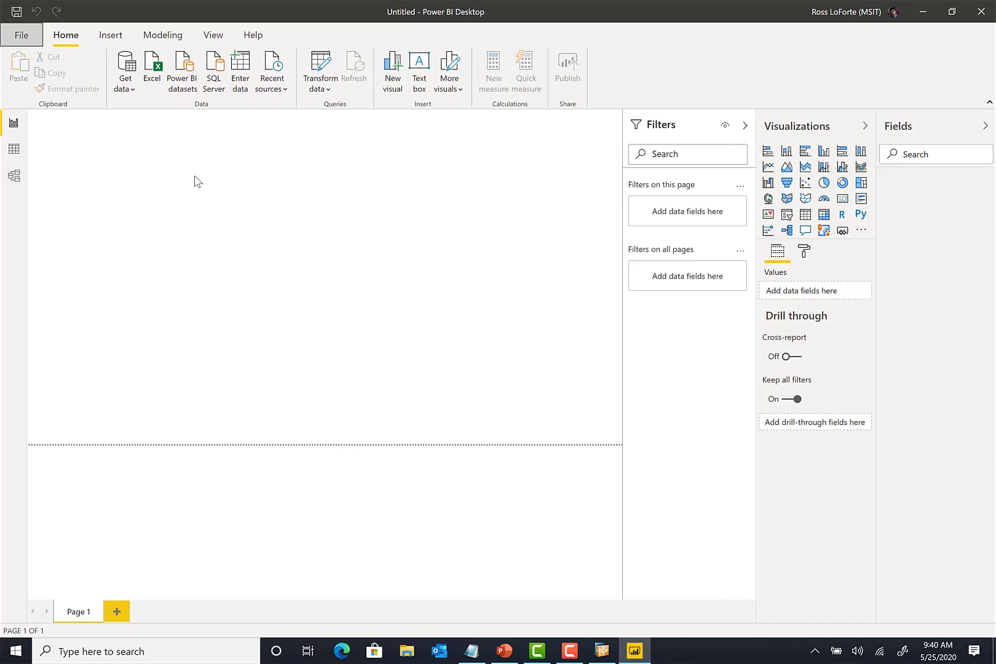
Step: Find the SAP connectors among all data sources and start a connection to an SAP HANA database
click(132, 91)
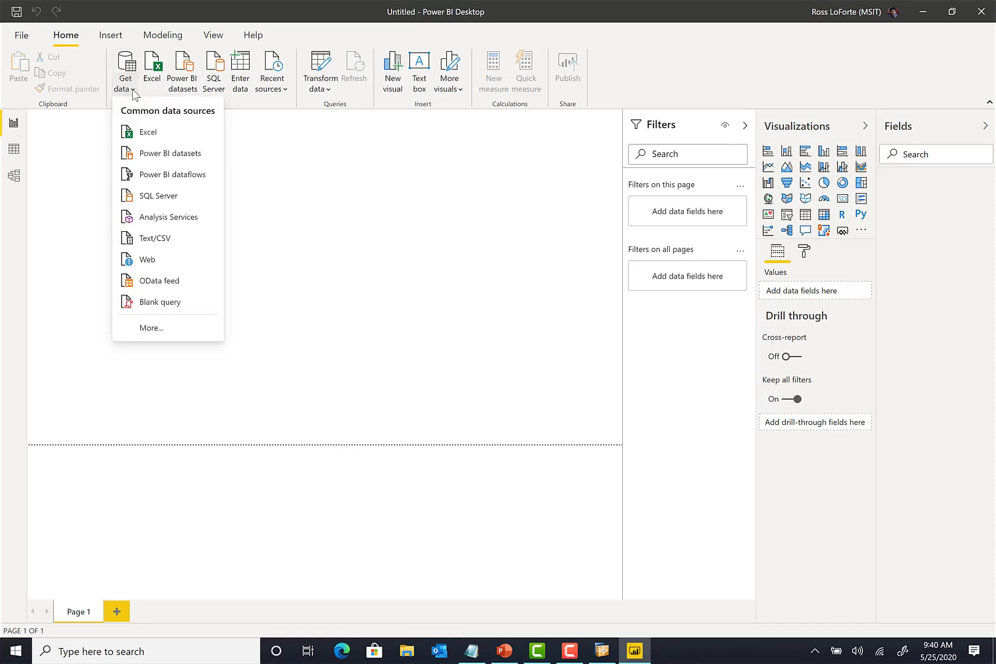
click(189, 332)
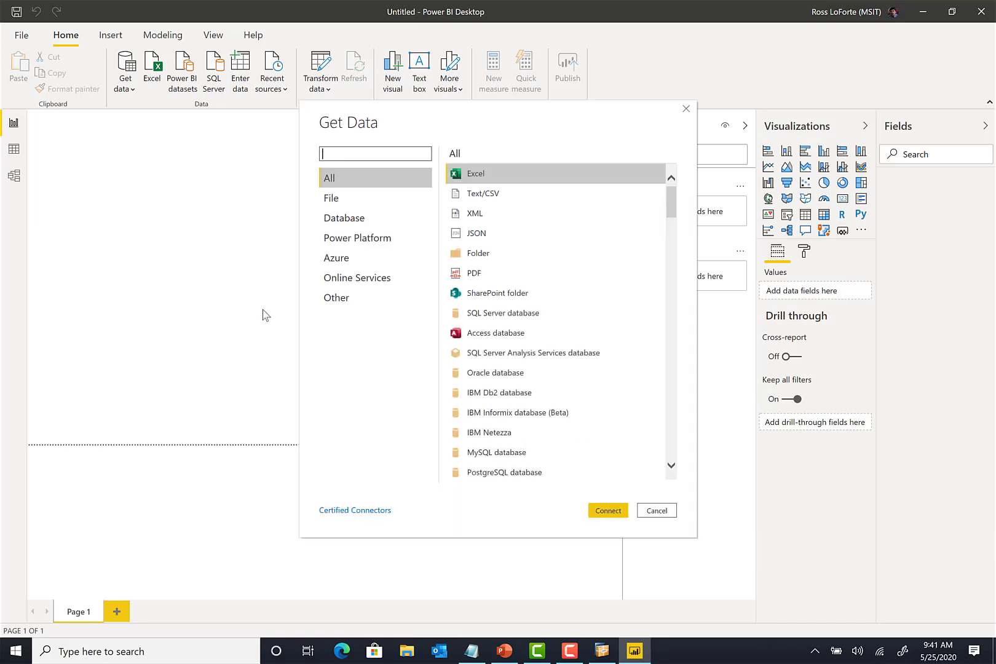
text(sap)
click(463, 175)
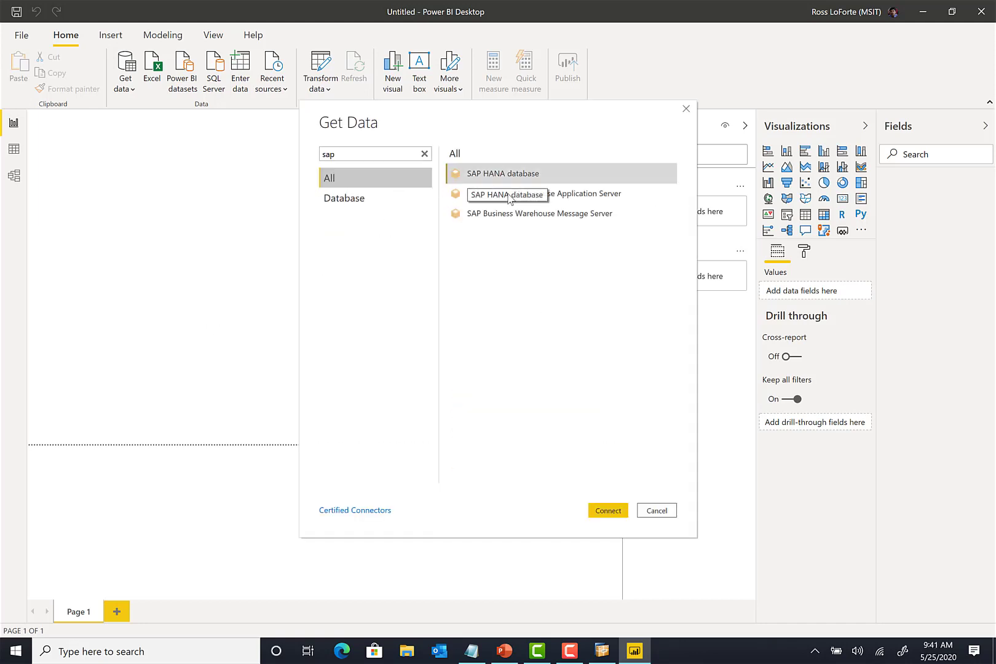
click(619, 510)
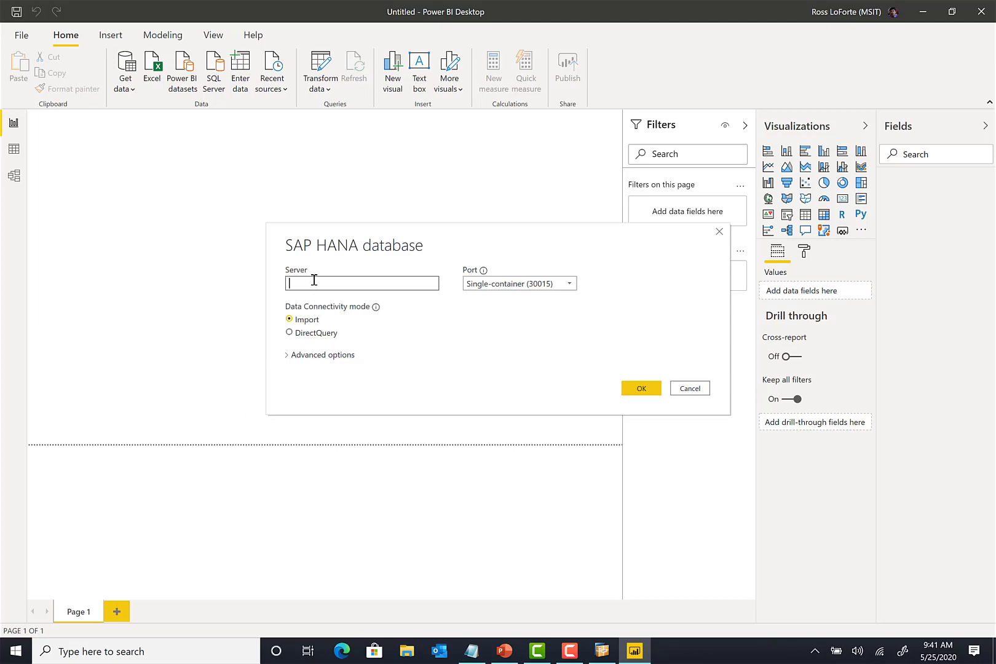
Step: Enter the SAP HANA server address and set a custom port of 31015
key(ctrl+v)
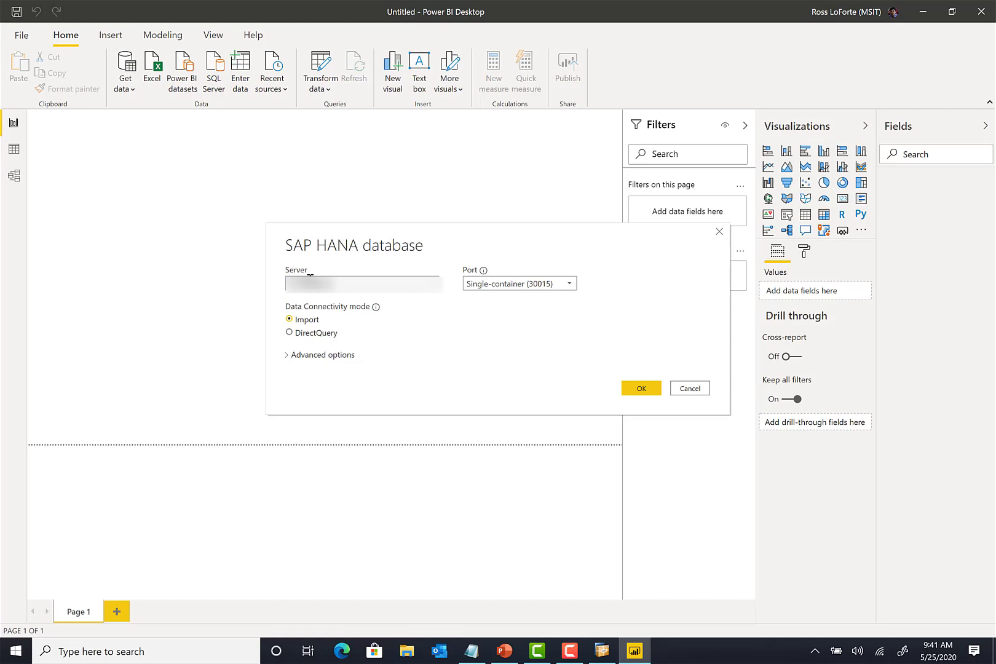
text(30)
click(558, 284)
click(536, 325)
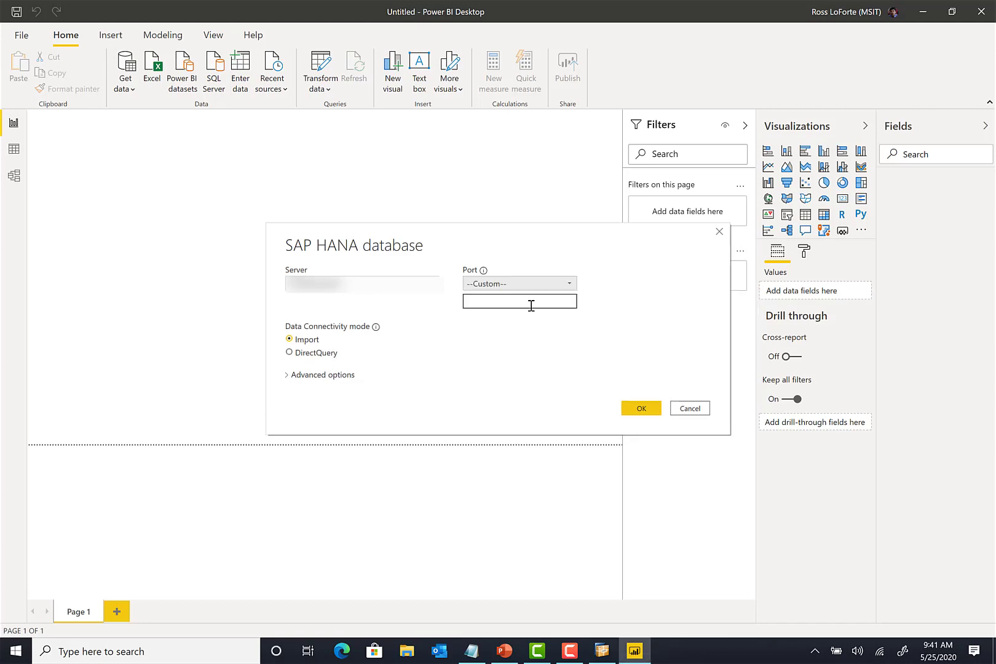
click(530, 303)
text(3)
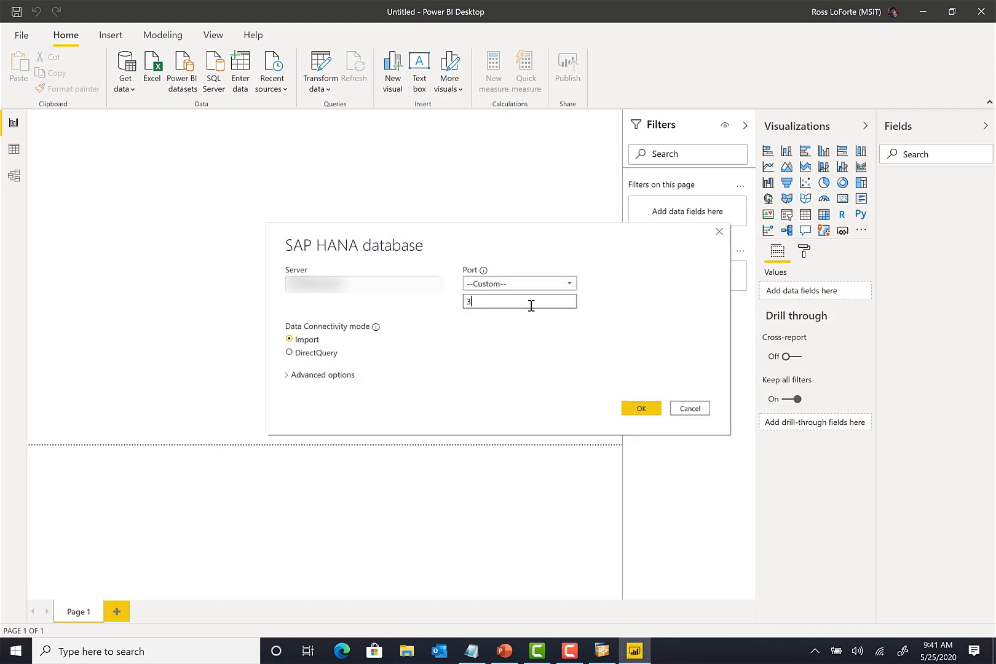
text(1015)
Step: Expand the connection's advanced options and set the data connectivity mode to DirectQuery
click(335, 378)
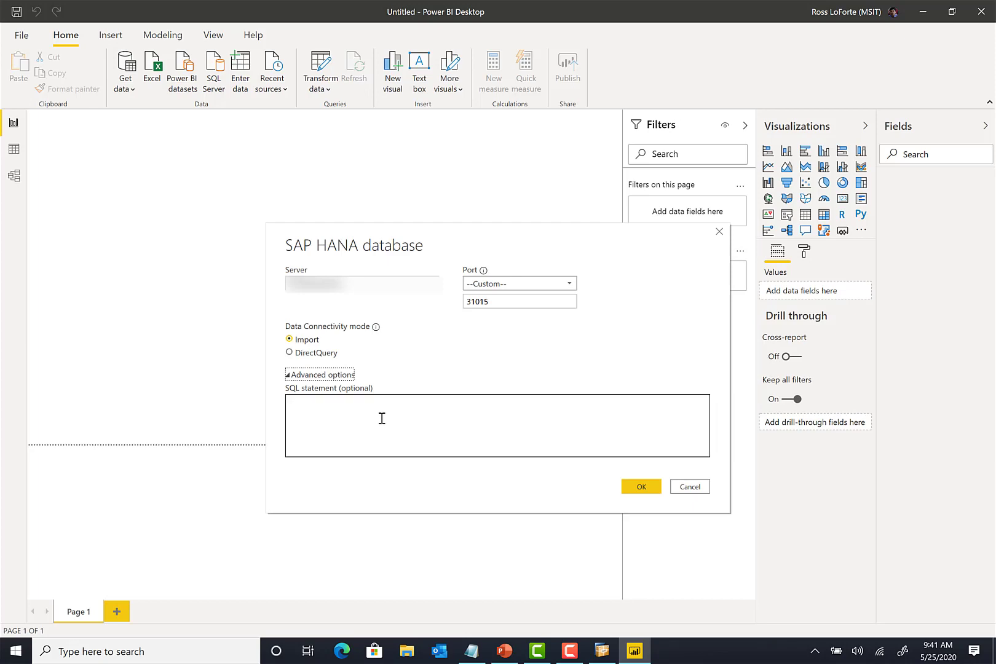
click(326, 360)
click(325, 360)
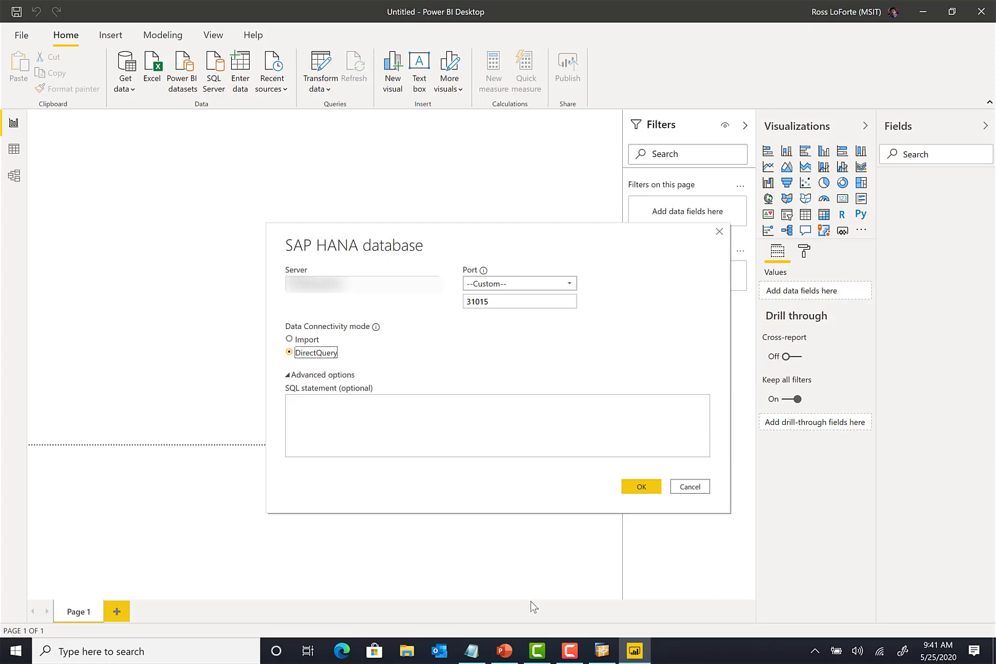
Step: Copy the whole FactInternetSales–DimCustomer join query from testserver.txt in Notepad into the connection's SQL statement
click(472, 651)
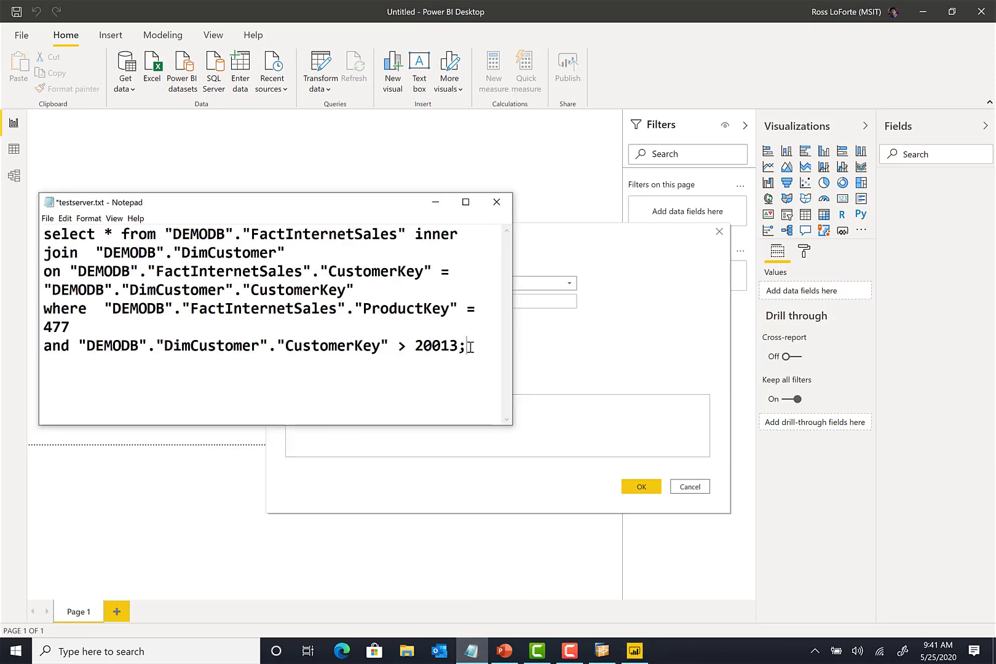
drag(467, 346, 41, 242)
key(ctrl+c)
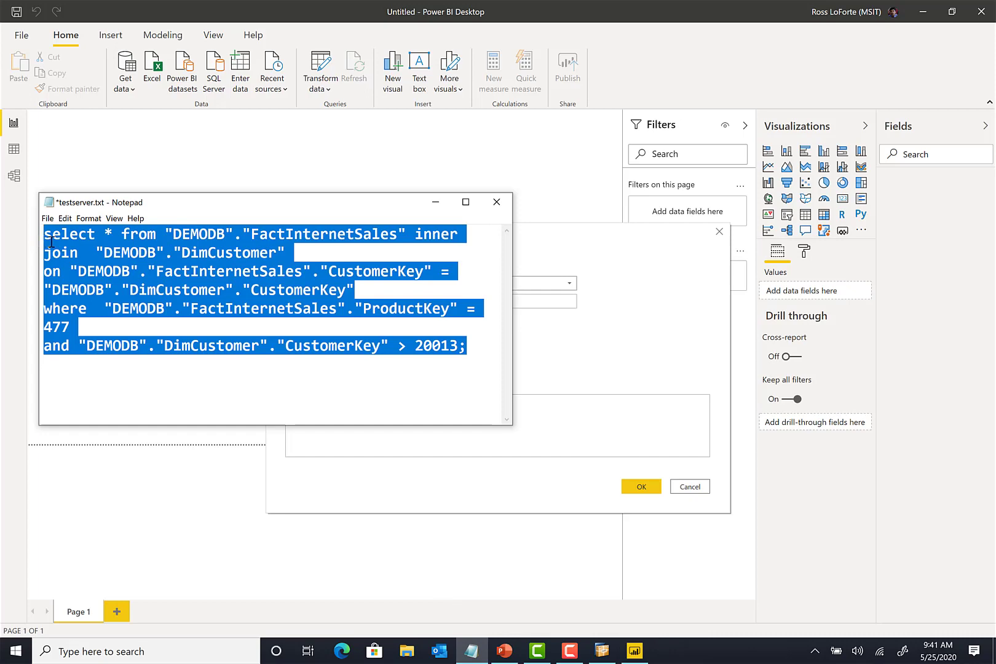
click(435, 202)
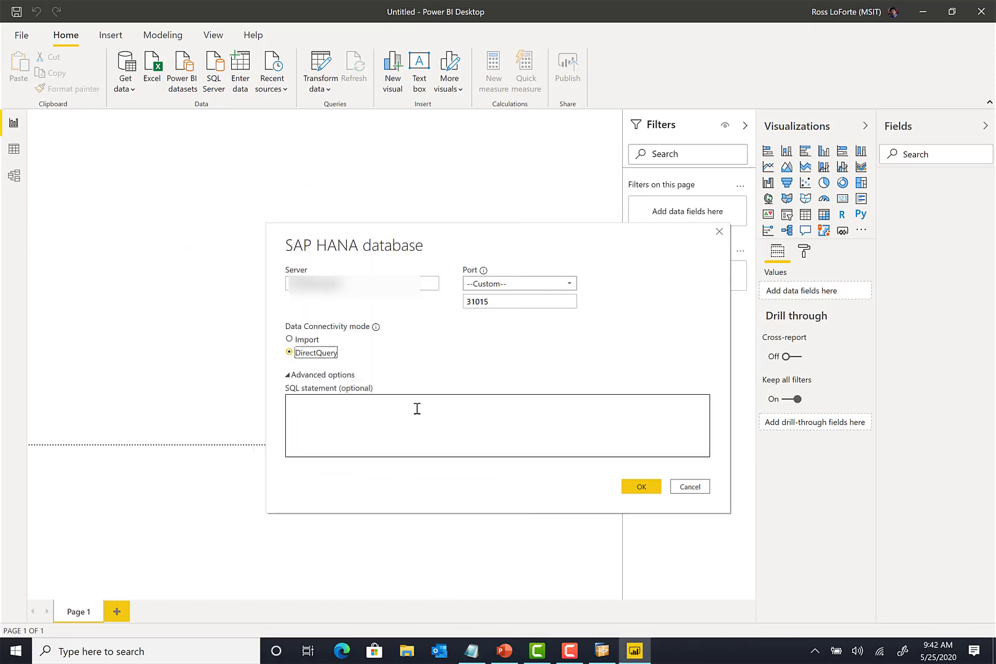
click(416, 409)
key(ctrl+v)
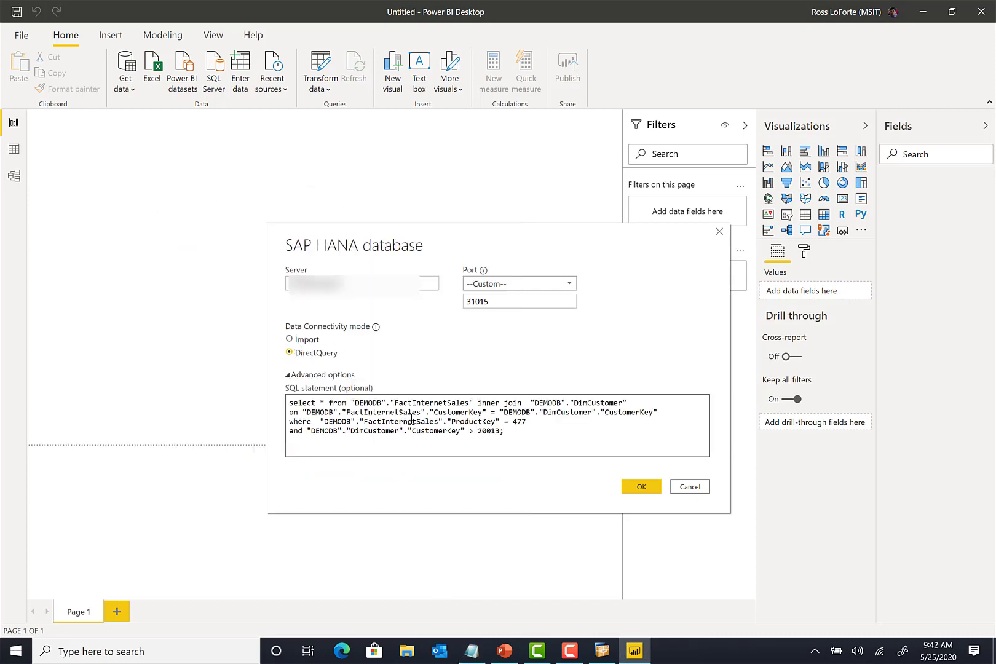
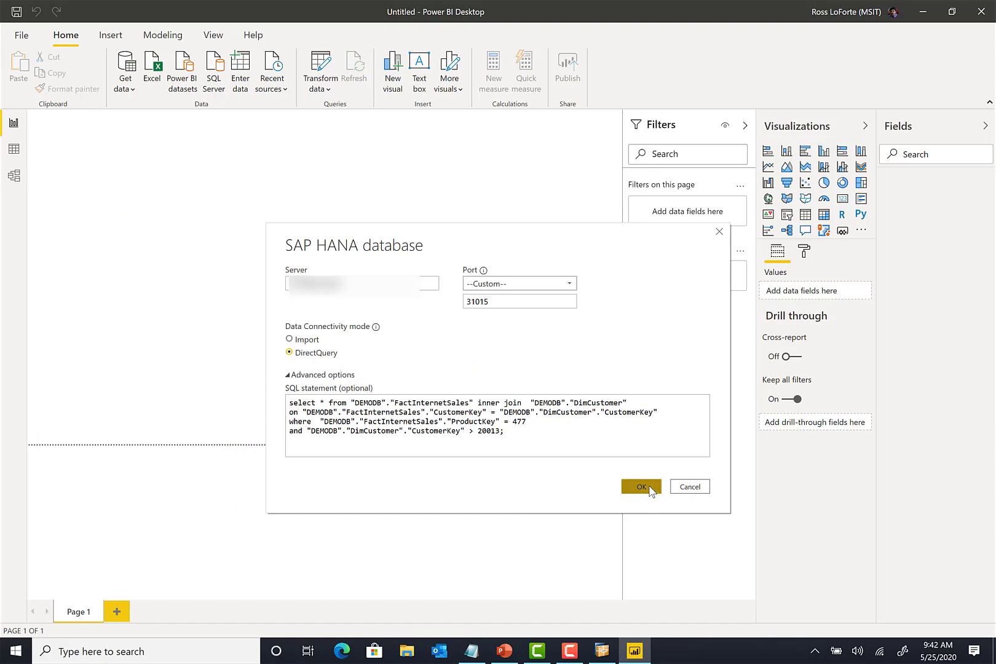
Step: Submit the SAP HANA connection, load the previewed query data and accept the potential security risk
click(651, 489)
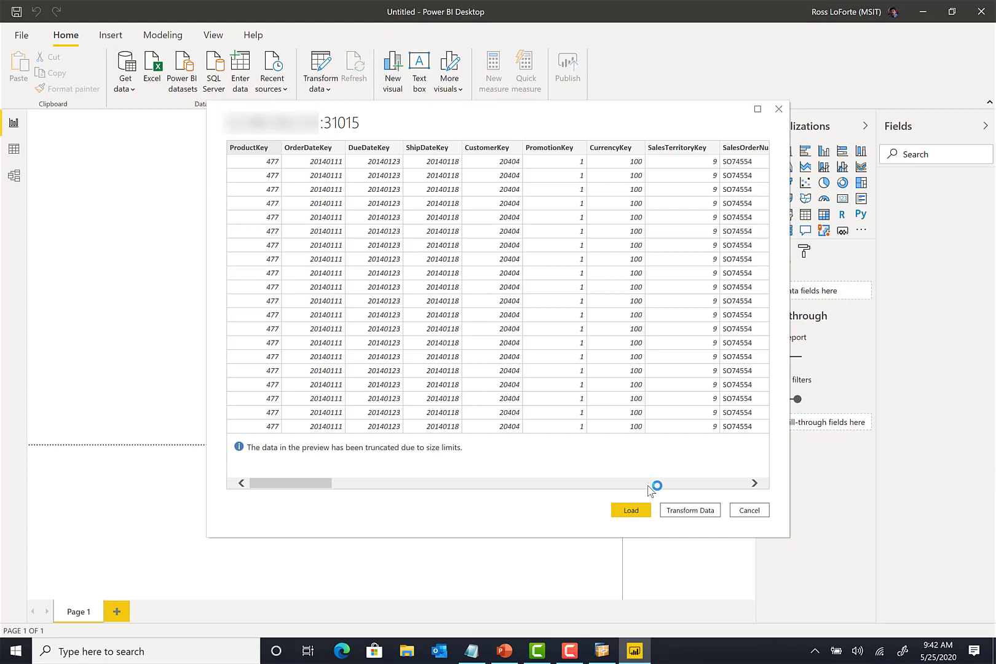
click(628, 512)
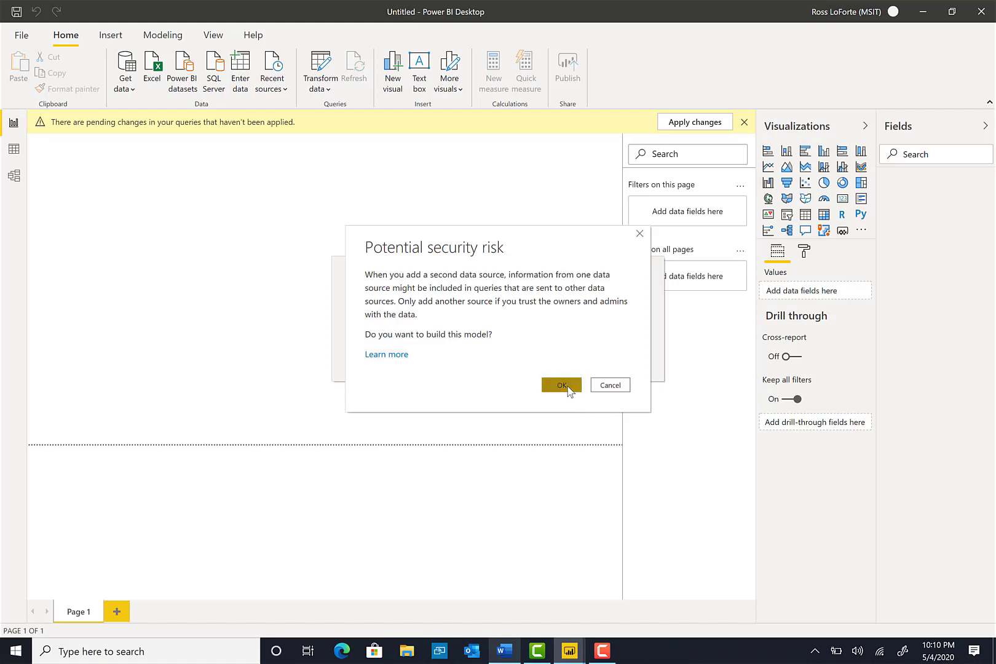
click(561, 385)
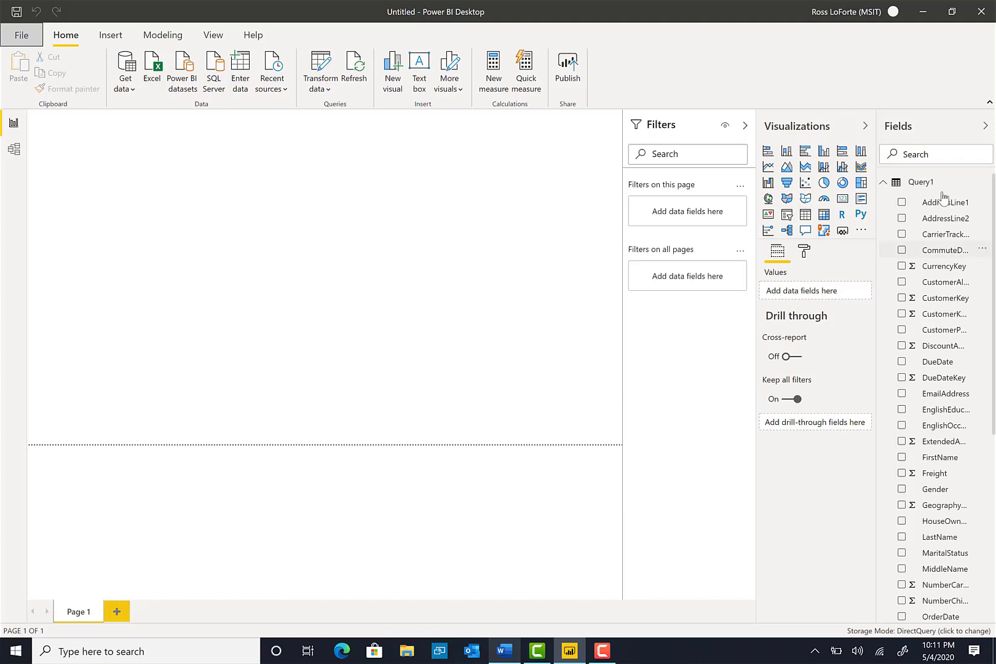
Step: Rename the Query1 table to Sales
right_click(929, 191)
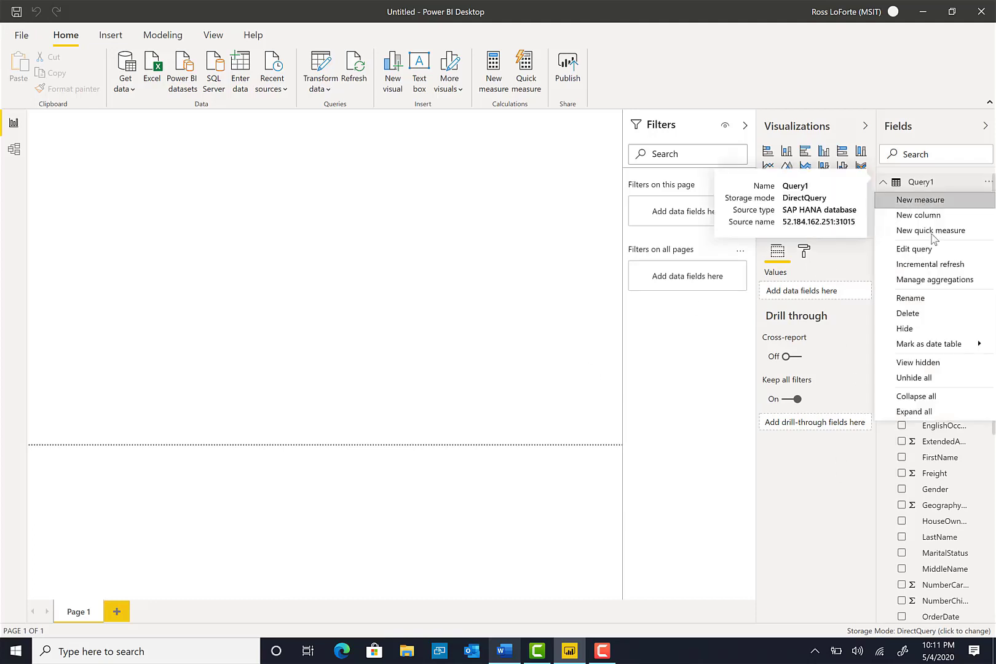
click(921, 300)
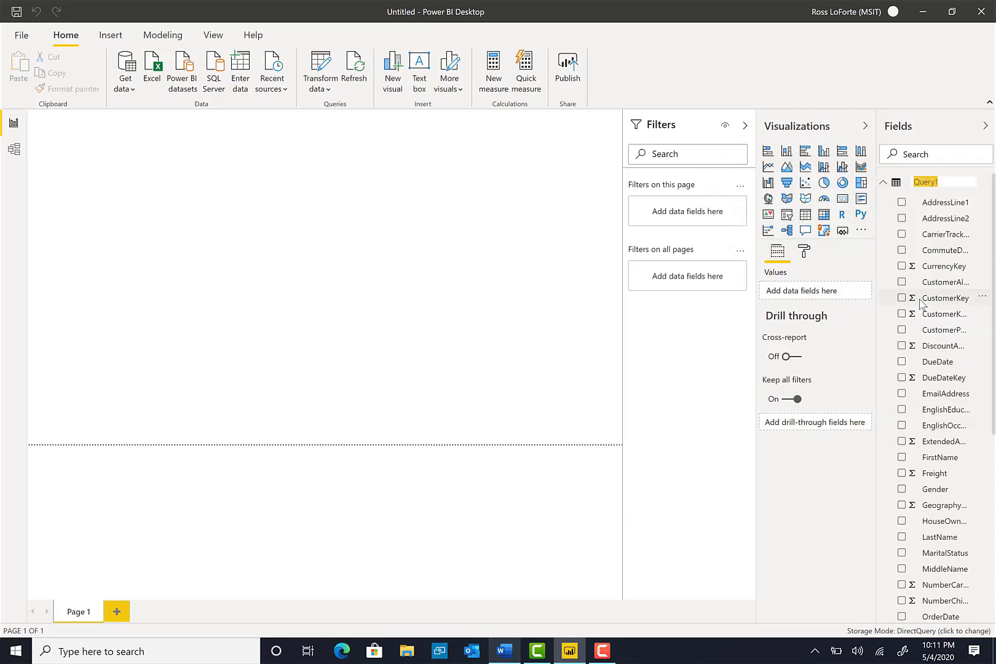
text(Sales)
click(610, 322)
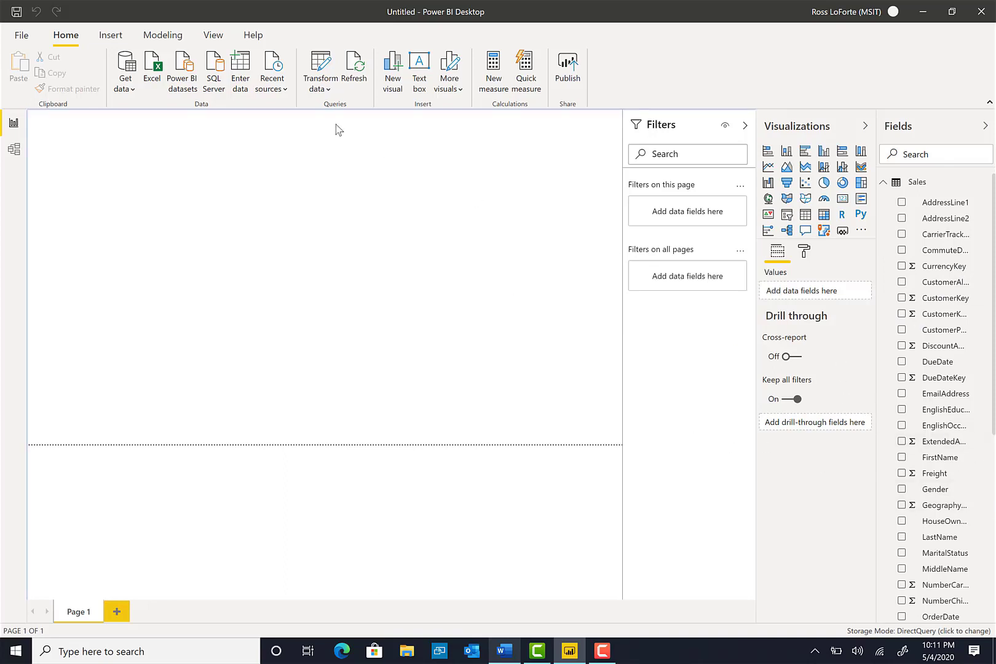
Step: Insert a text box on the report page reading "Power BI Direct Query Report"
click(117, 38)
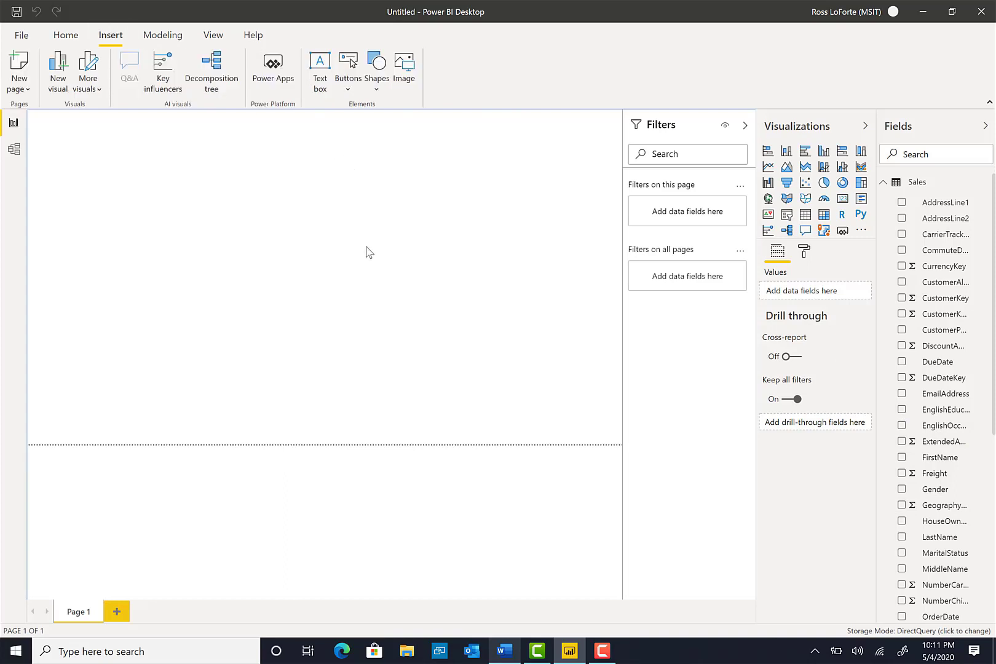
click(325, 66)
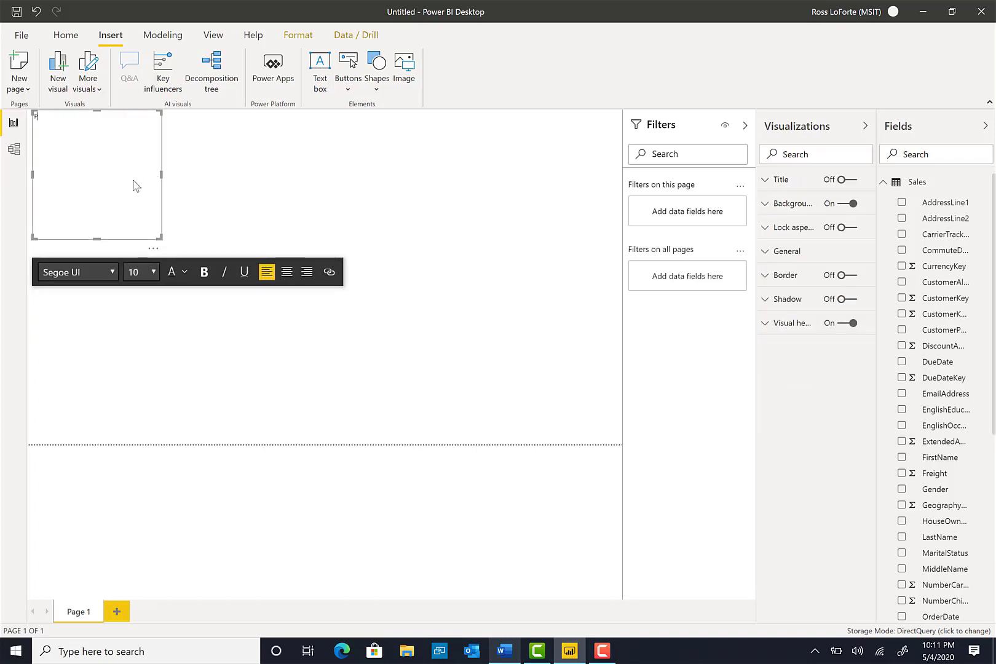
text(ower BI Direct Query Report)
Step: Format the whole report title text as 36-point bold
click(154, 271)
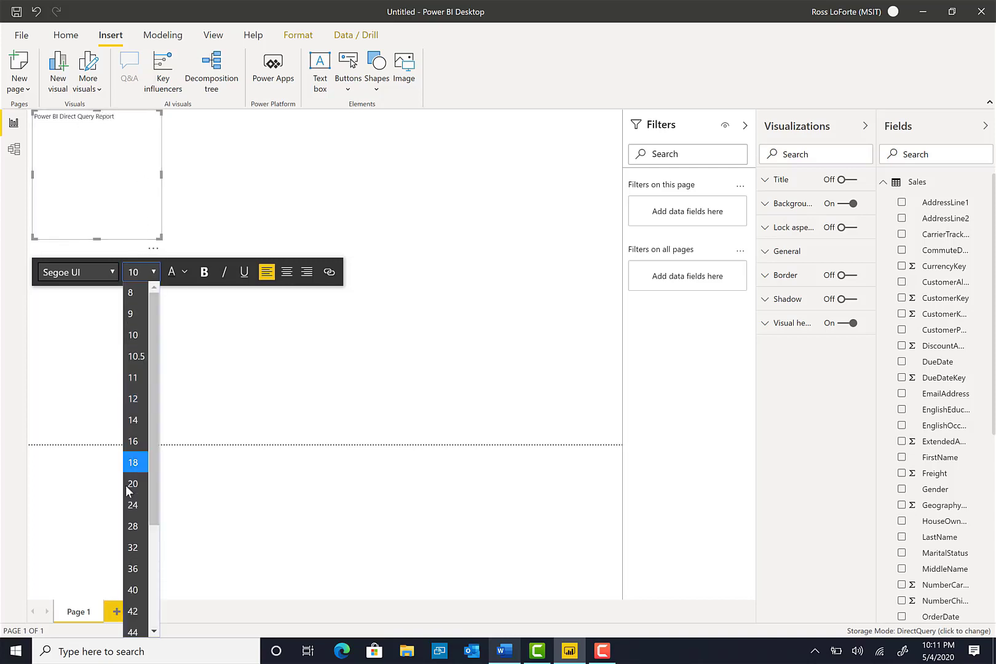
click(145, 547)
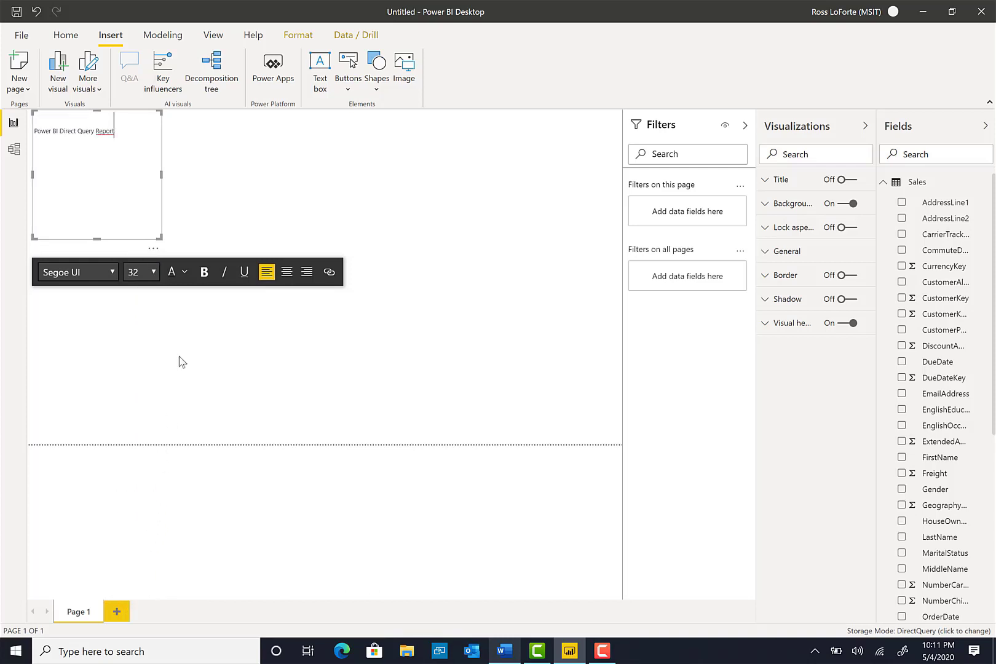
drag(124, 134, 62, 138)
drag(126, 132, 27, 134)
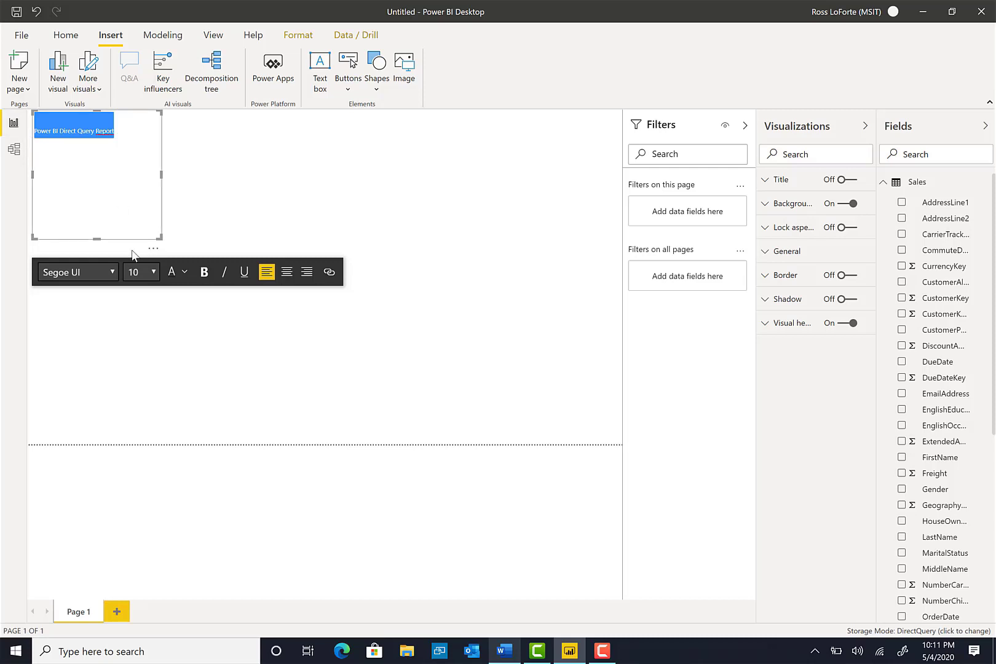
click(158, 273)
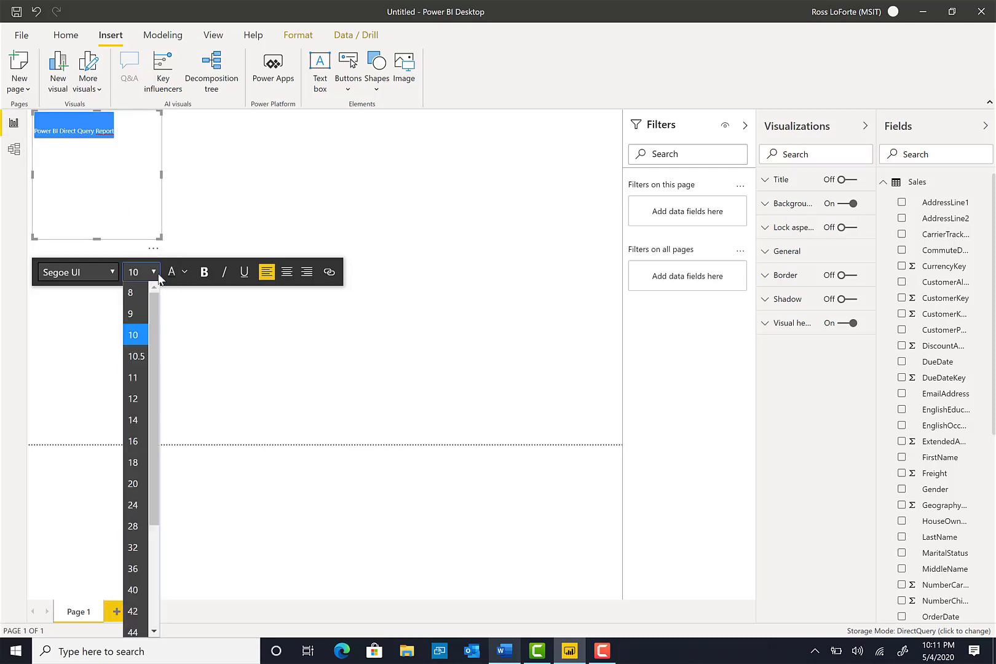
click(136, 569)
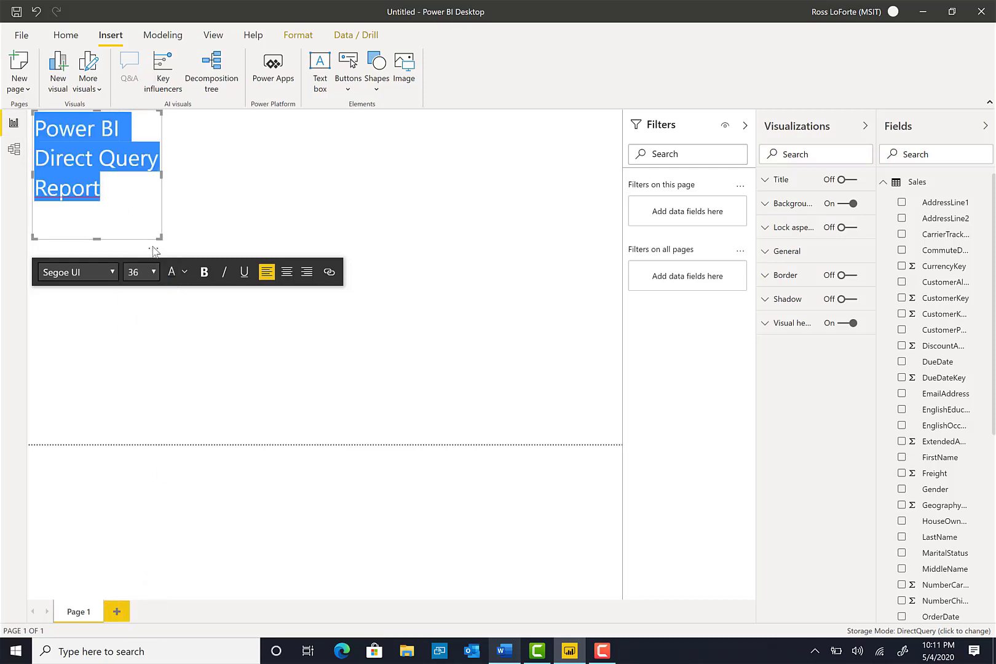
click(204, 271)
Step: Widen the title text box to span most of the page width and centre the title in it
drag(160, 175, 525, 173)
click(340, 136)
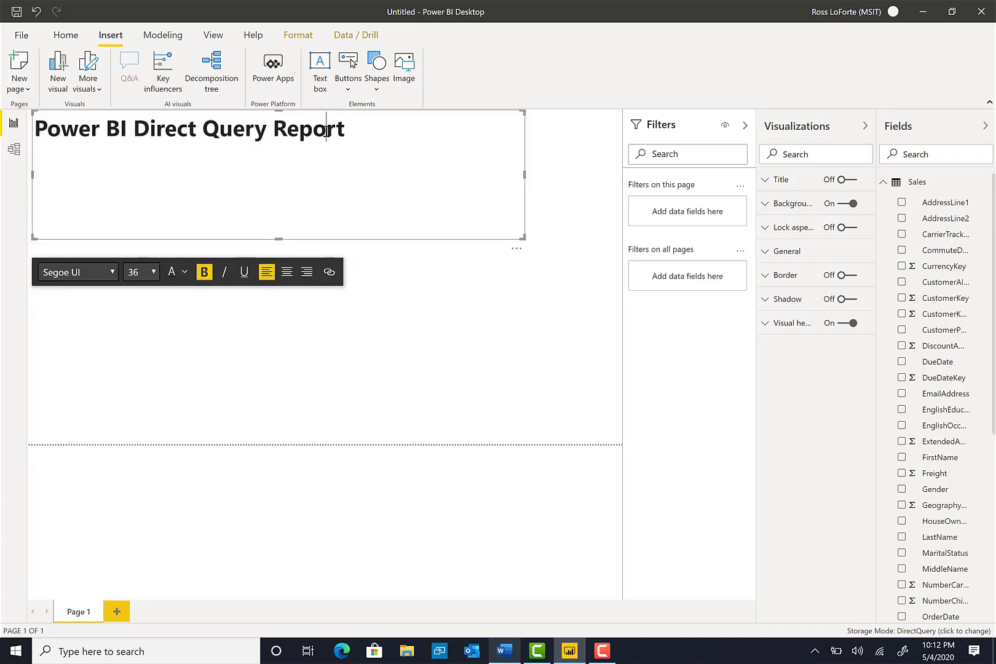
click(74, 129)
click(286, 271)
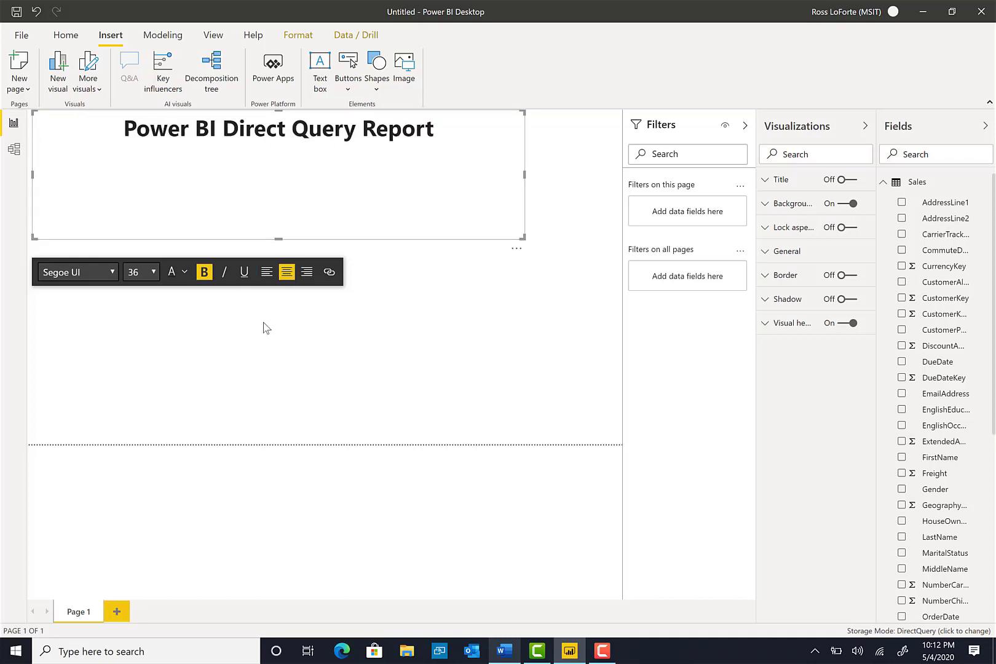
click(278, 240)
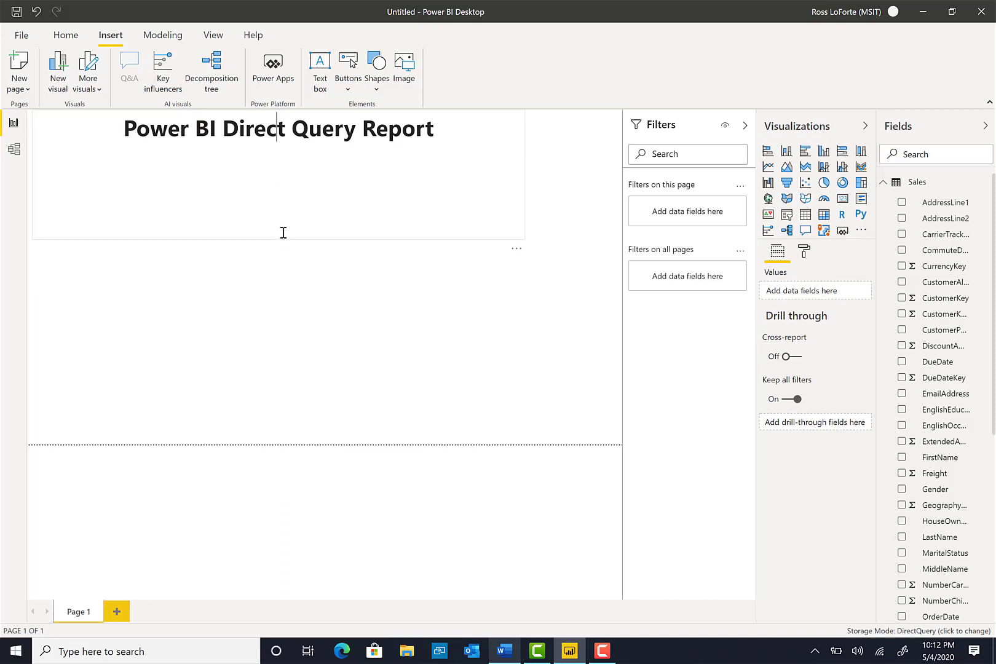
Step: Reduce the height of the title text box so that it fits the single line of title text
click(285, 233)
drag(278, 238, 280, 153)
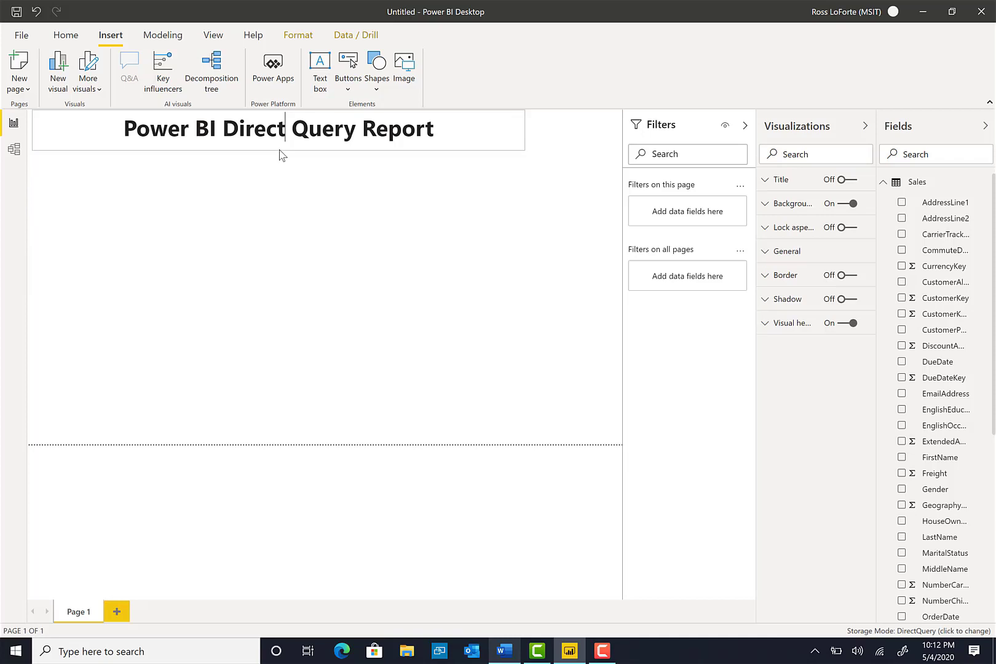
click(298, 244)
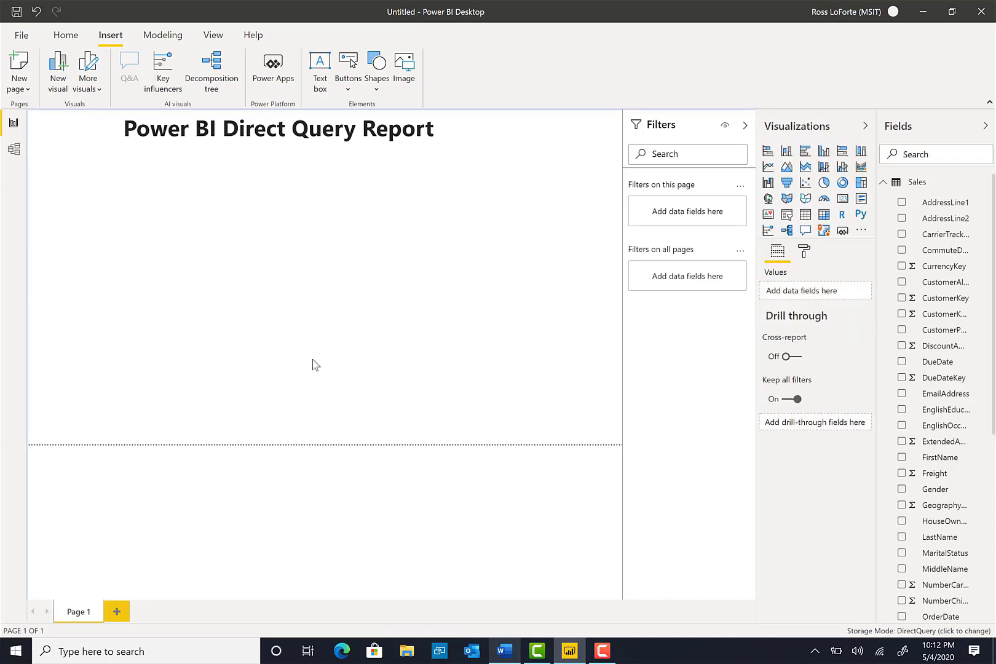
Step: Add a treemap below the title, grouped by FirstName and LastName, with OrderDate as its details
click(861, 183)
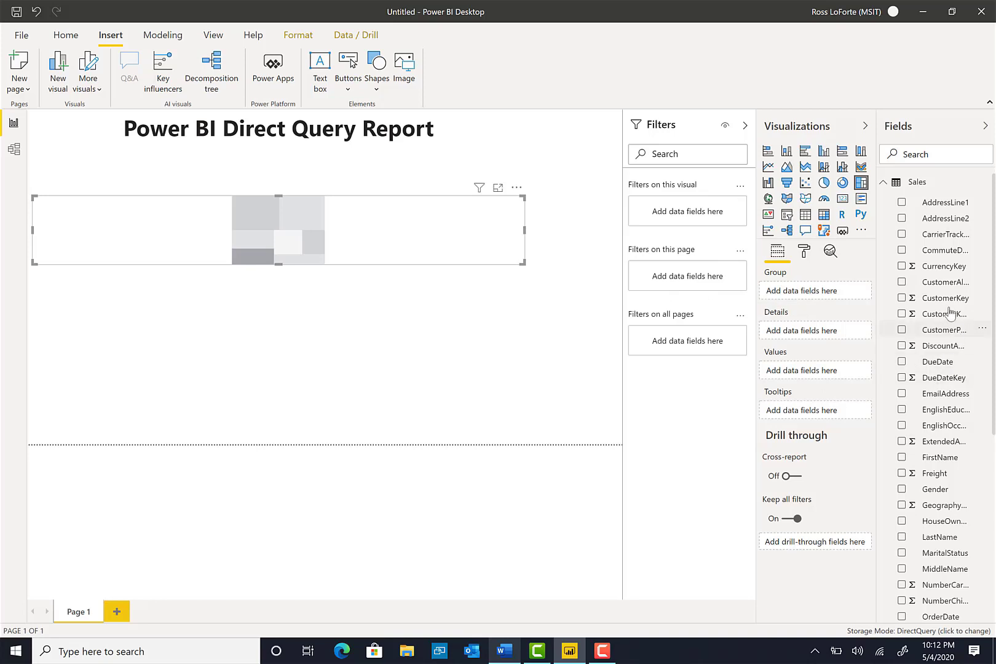
click(901, 457)
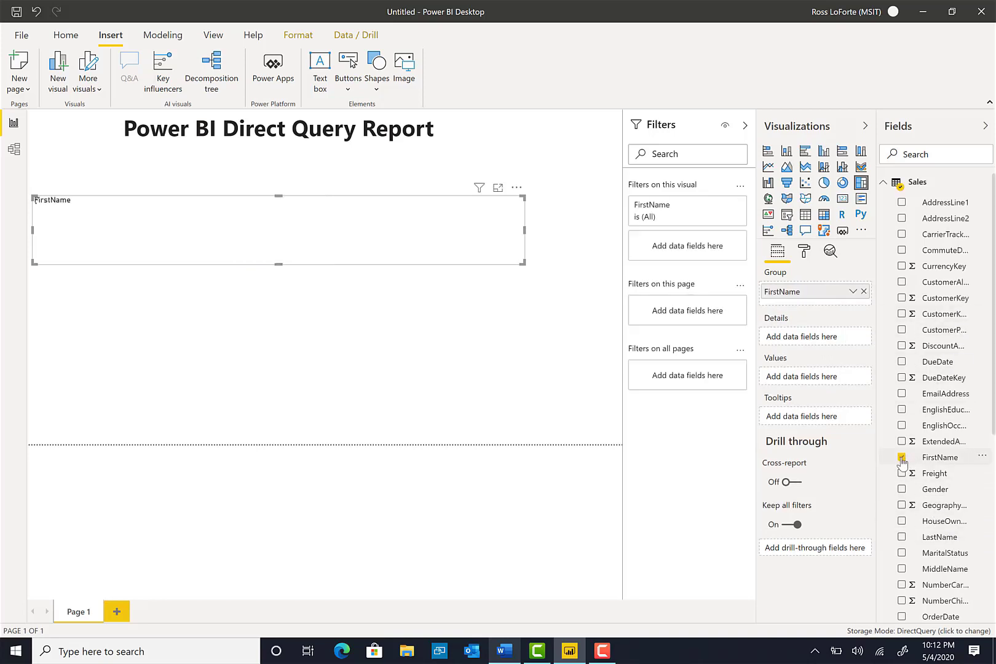
click(901, 537)
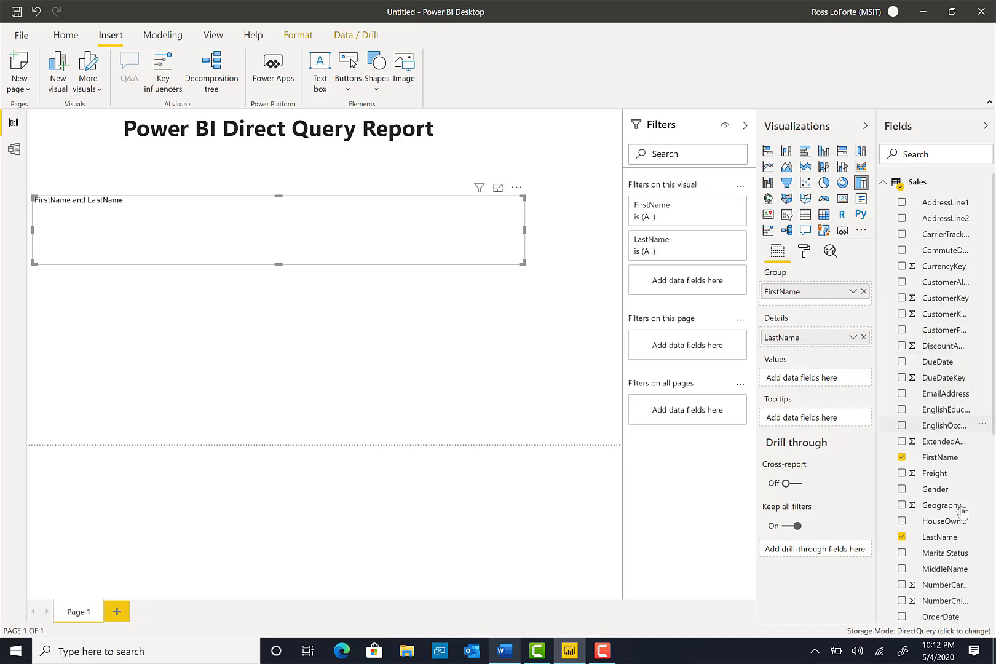
scroll(949, 558, down, 1)
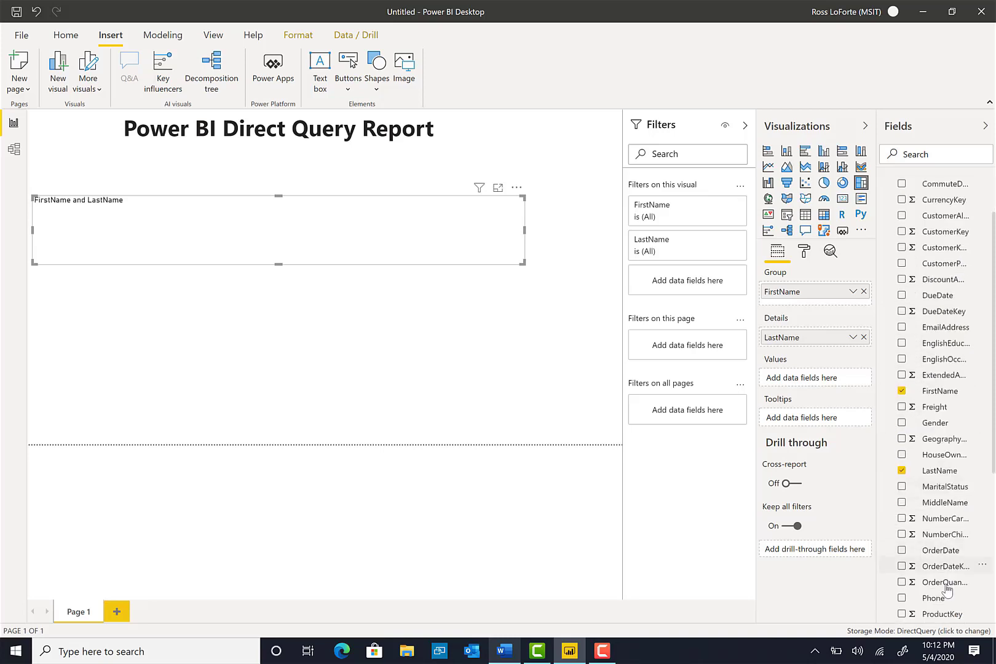
click(901, 551)
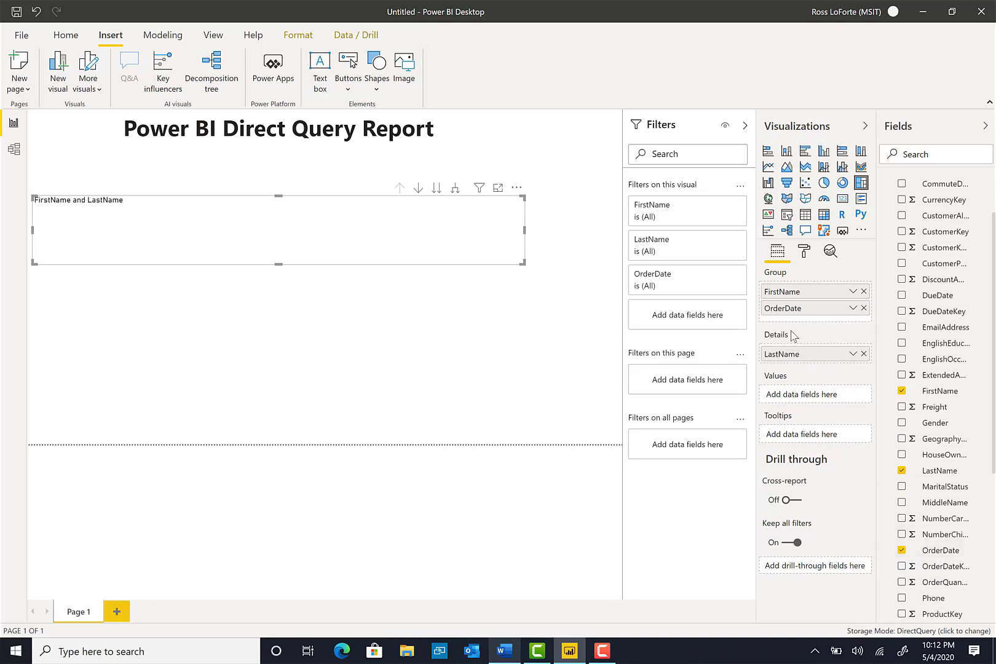
drag(791, 312, 811, 376)
Step: Set SalesAmount as the treemap's values and resize the treemap to about half its width and twice its height
scroll(960, 568, down, 3)
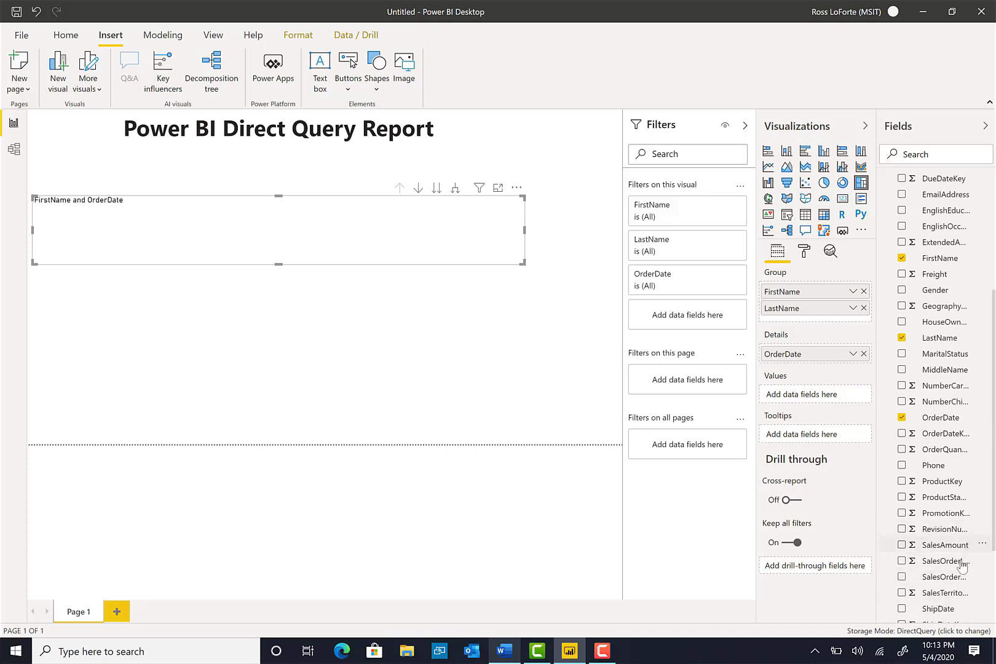
click(903, 550)
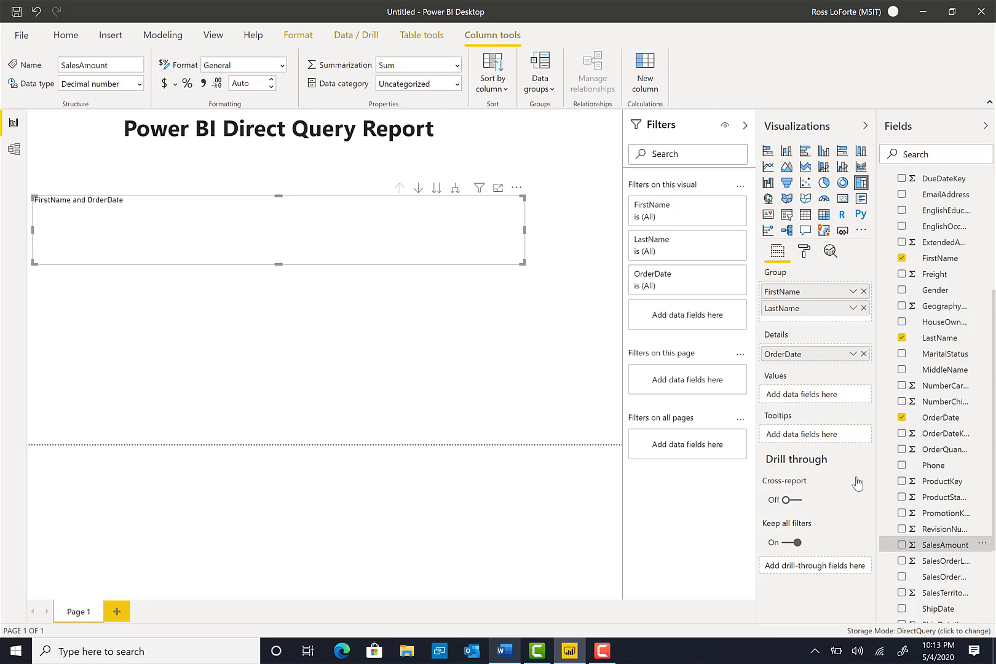
click(902, 545)
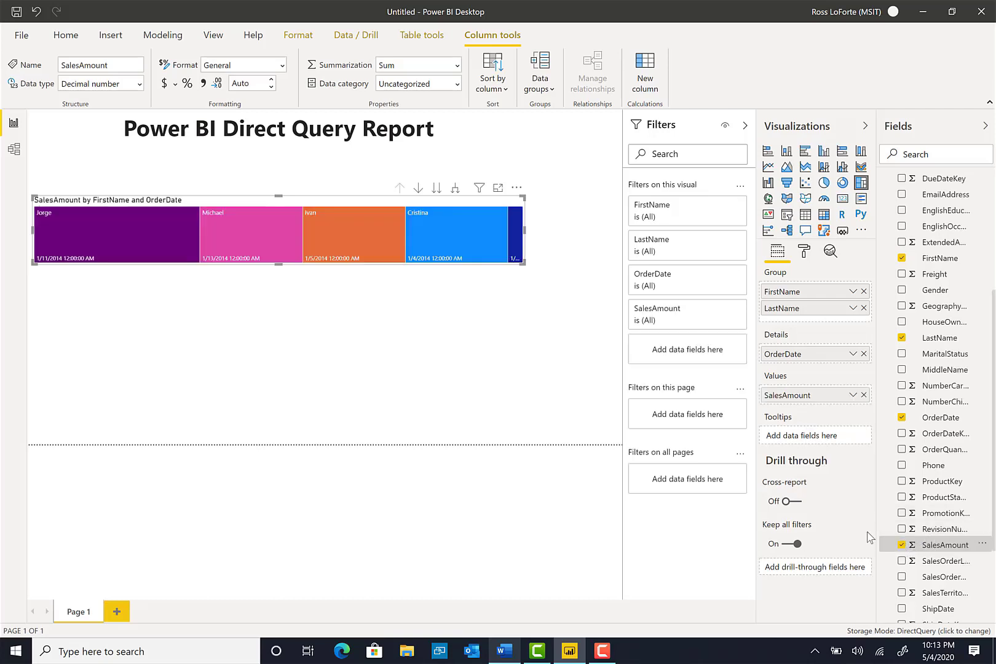
drag(522, 263, 278, 350)
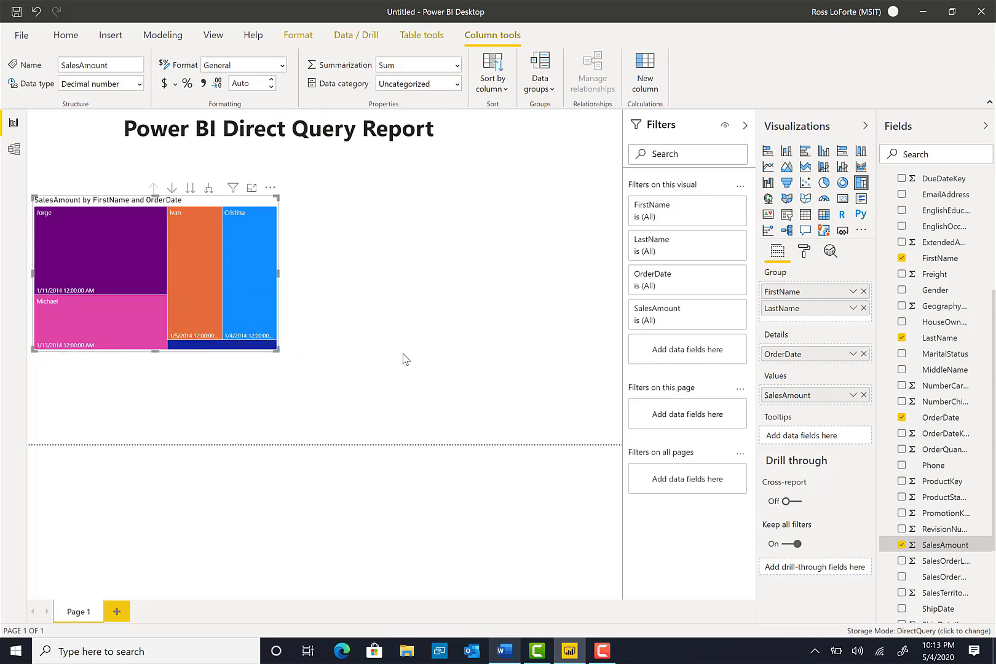
click(852, 354)
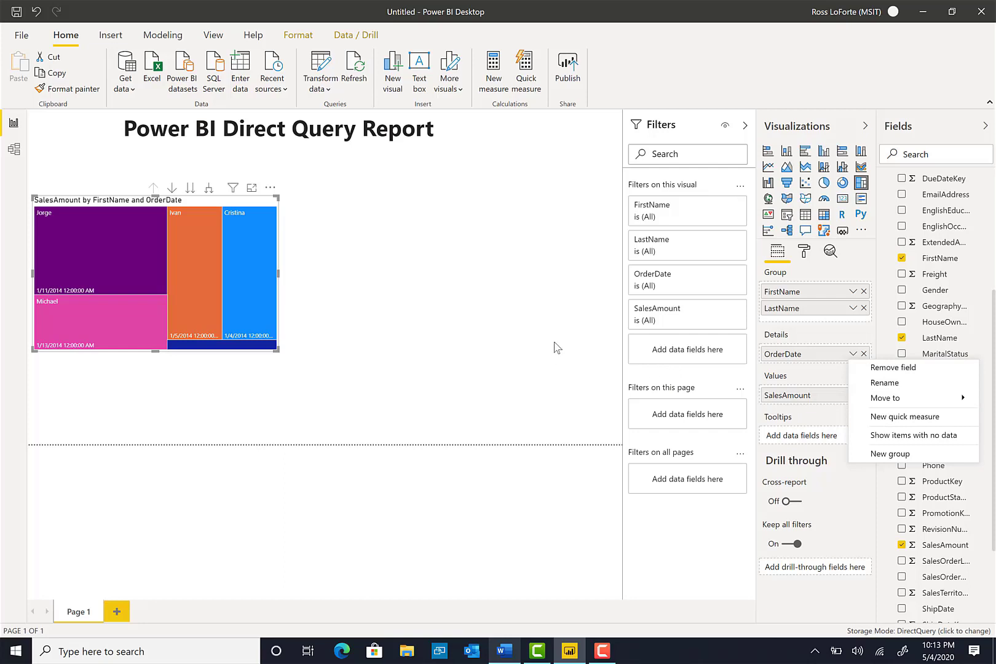
mouse_move(858, 397)
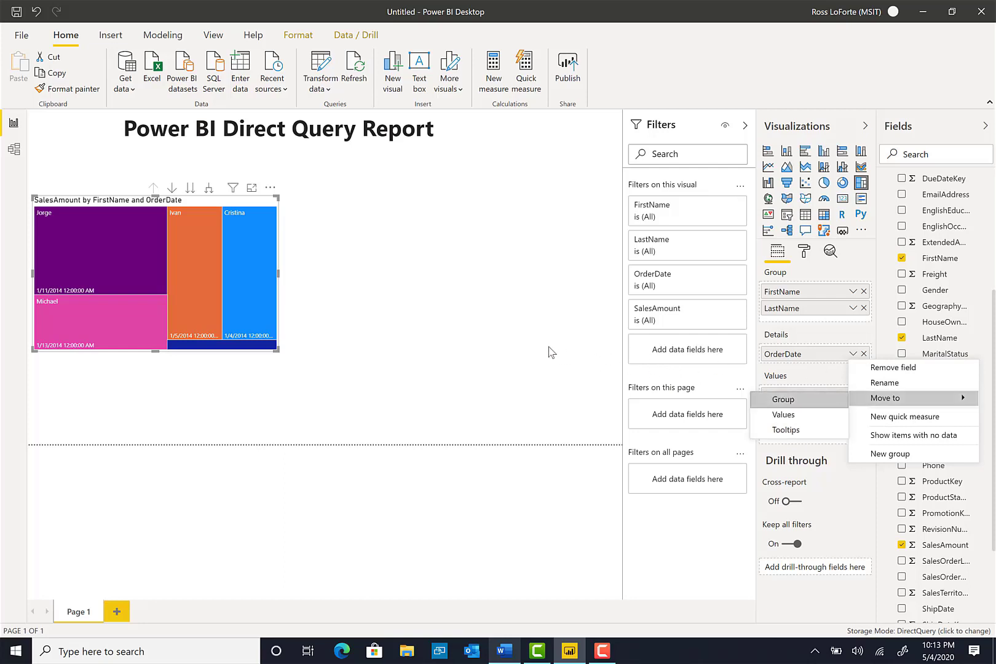
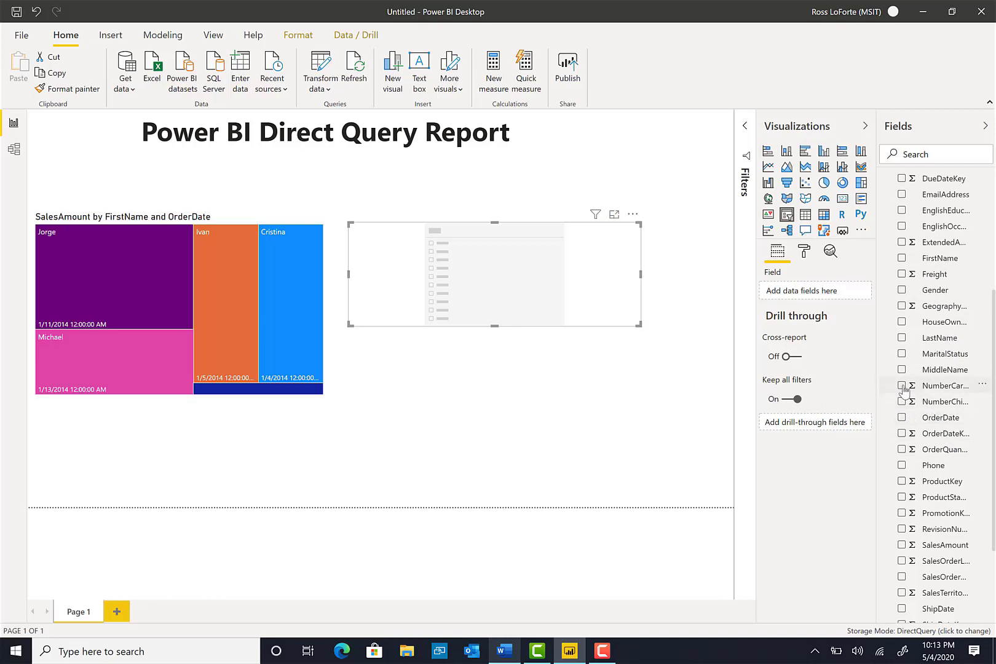
Step: Set up the empty slicer as a list of NumberCarsOwned values and shrink it to a compact box beside the treemap
click(901, 385)
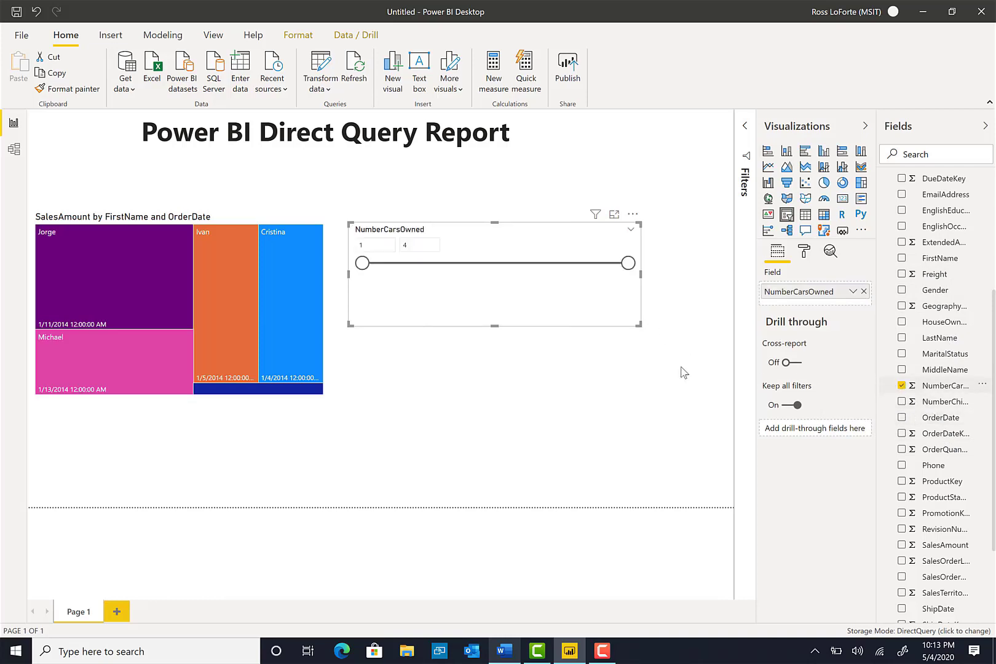
click(630, 229)
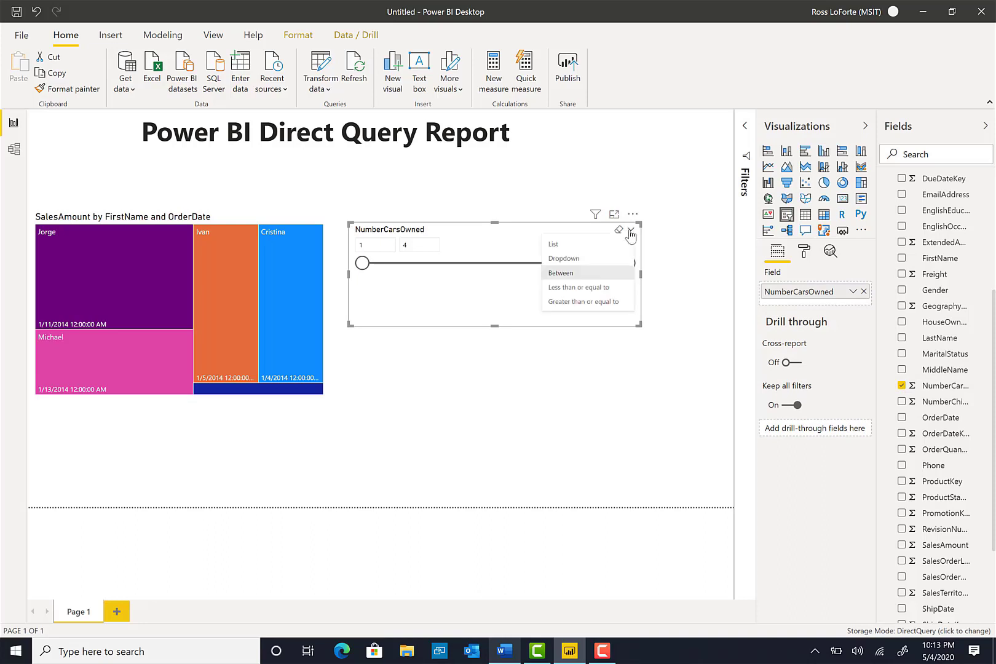
click(563, 246)
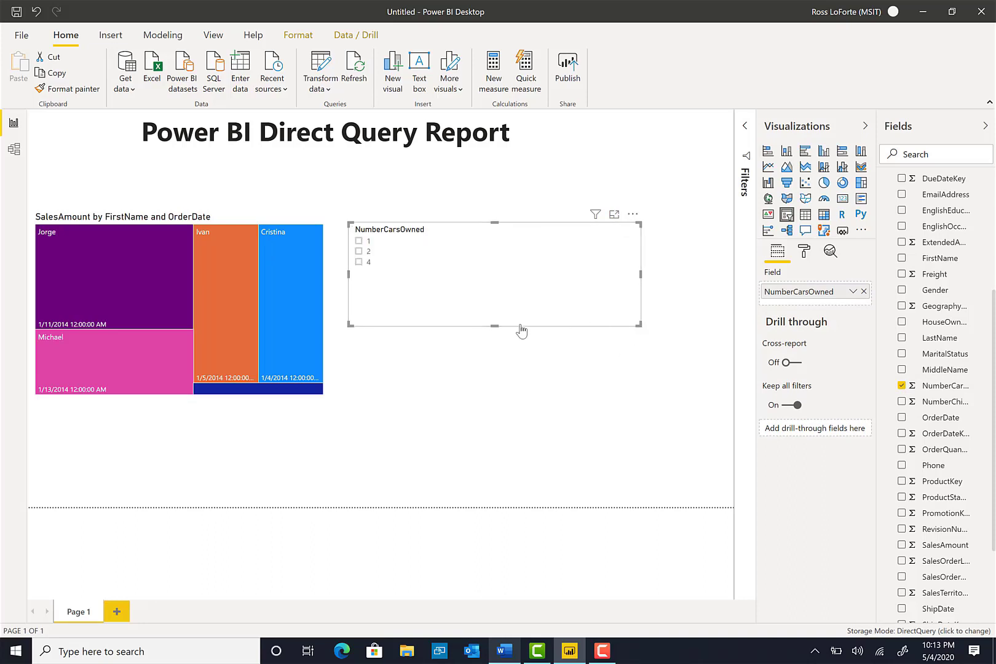
drag(521, 330, 471, 312)
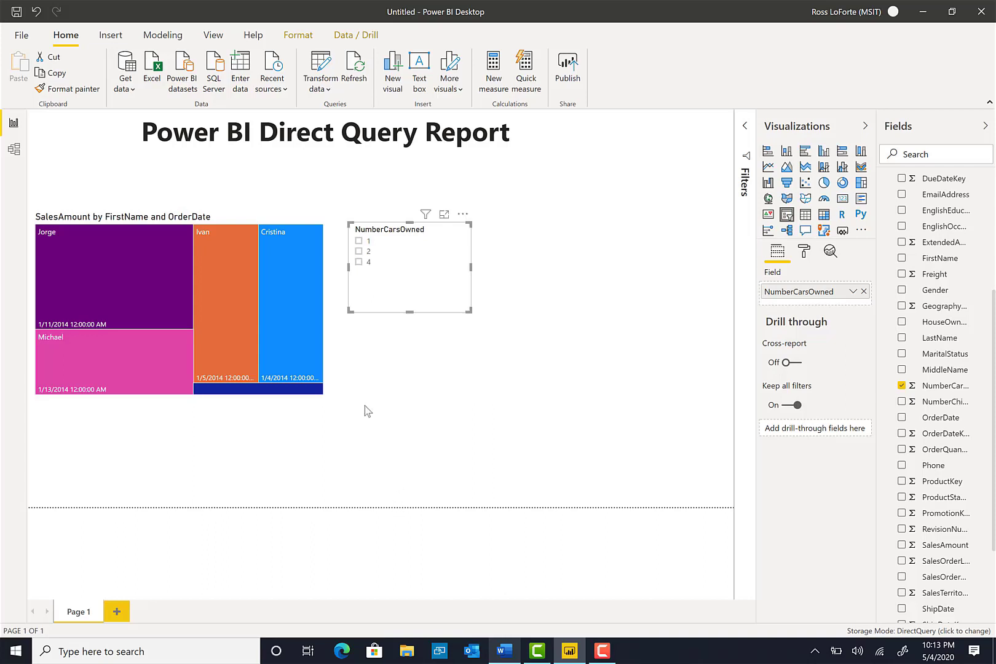
Step: Place the table visual below the slicer, show SalesOrderNumber, SalesOrderLineNumber and SalesAmount in it, and narrow it slightly
click(515, 400)
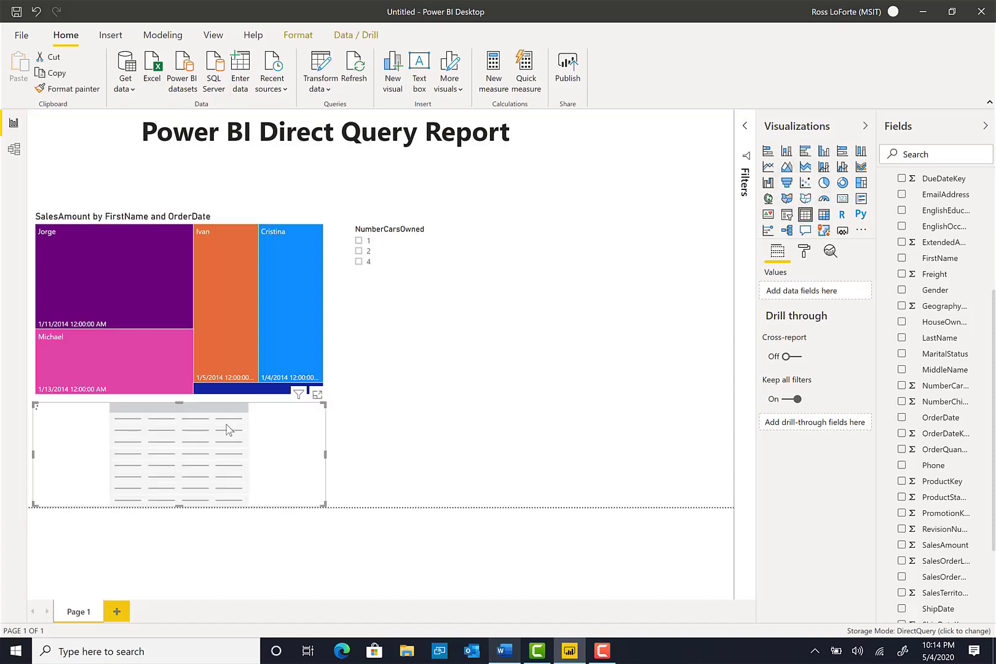
drag(66, 411, 420, 391)
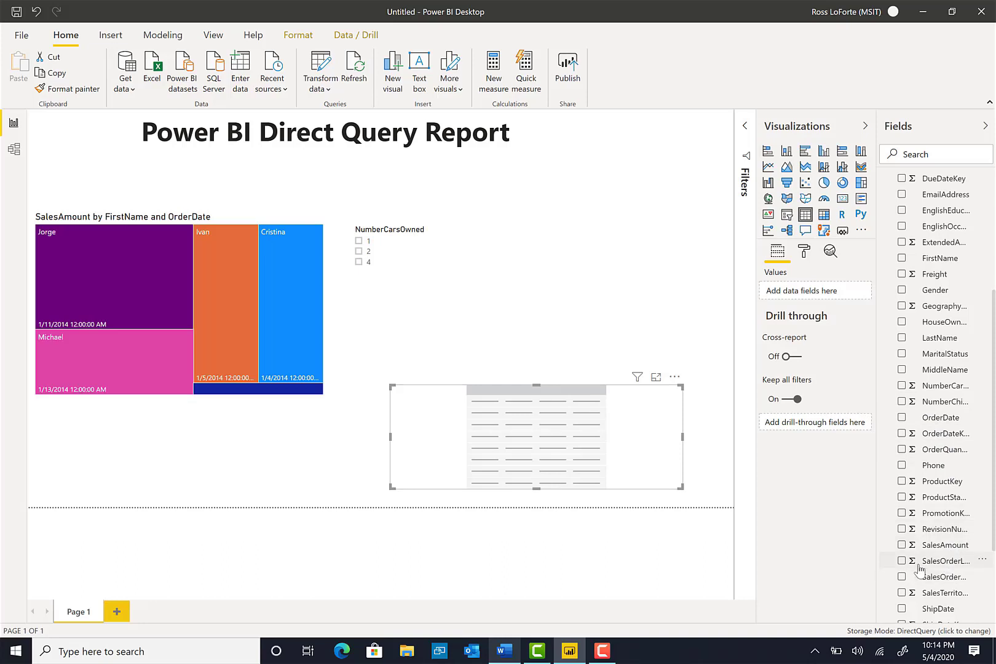
click(901, 577)
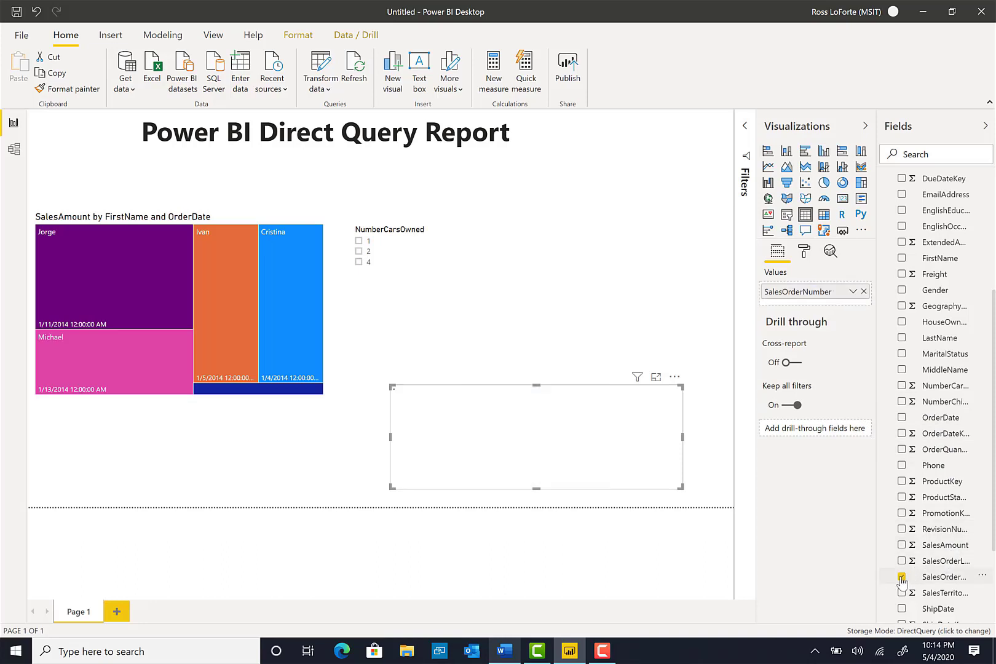
click(901, 561)
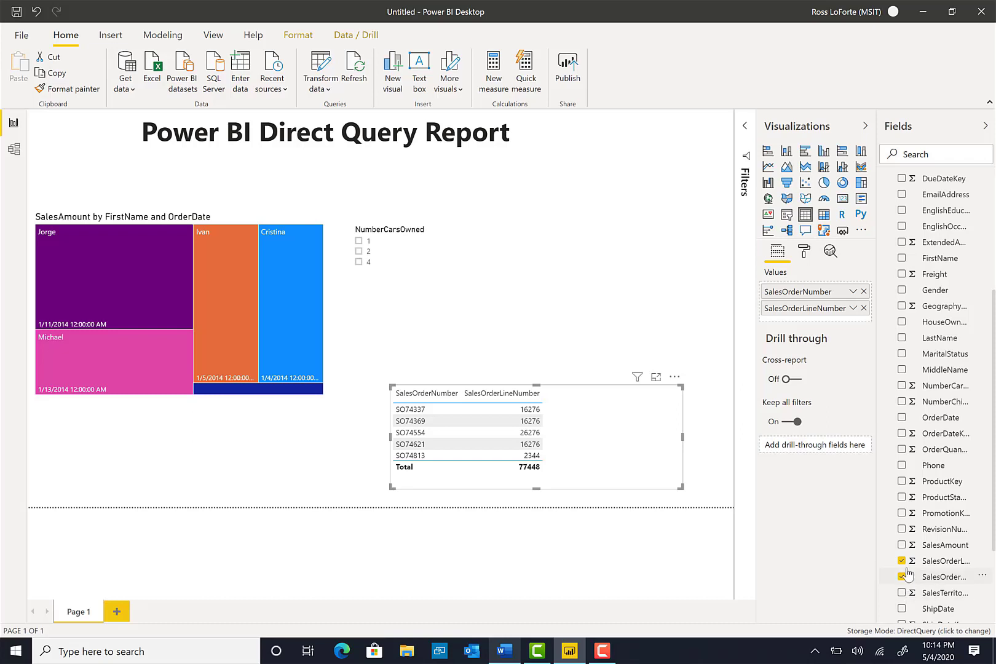
click(902, 546)
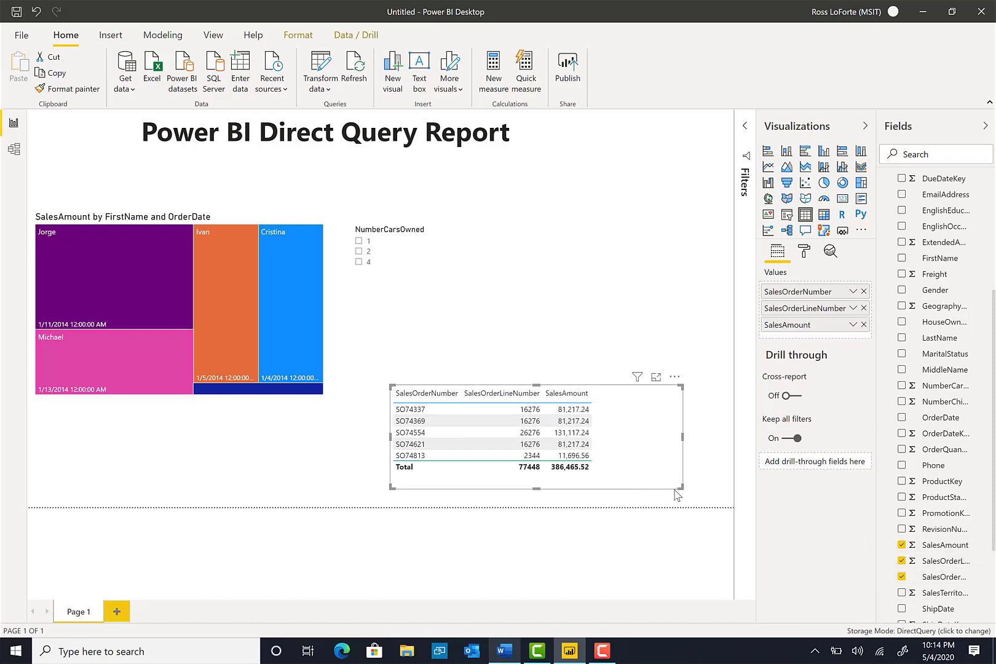
drag(678, 486, 644, 480)
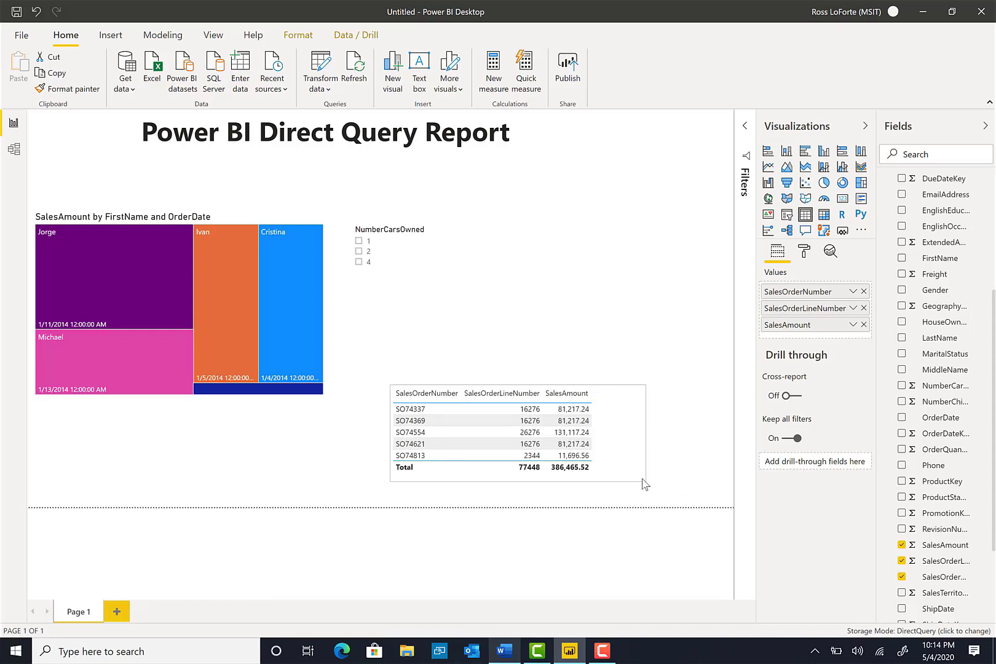
Step: Test the NumberCarsOwned slicer by filtering the report to 1, 4 and 2, and back to 1
click(359, 241)
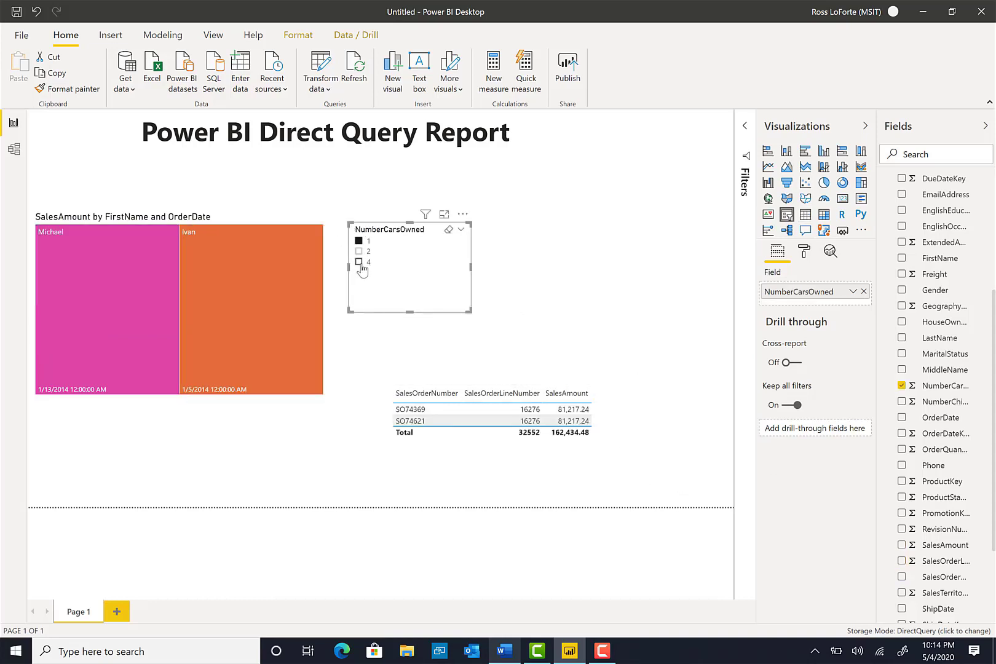
click(360, 263)
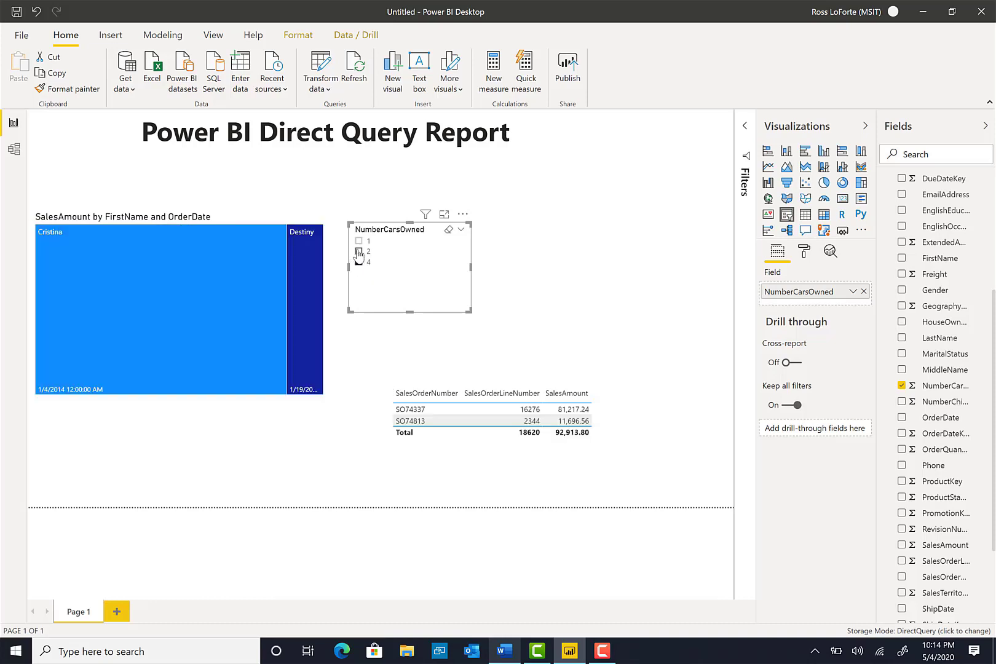
click(359, 251)
click(359, 241)
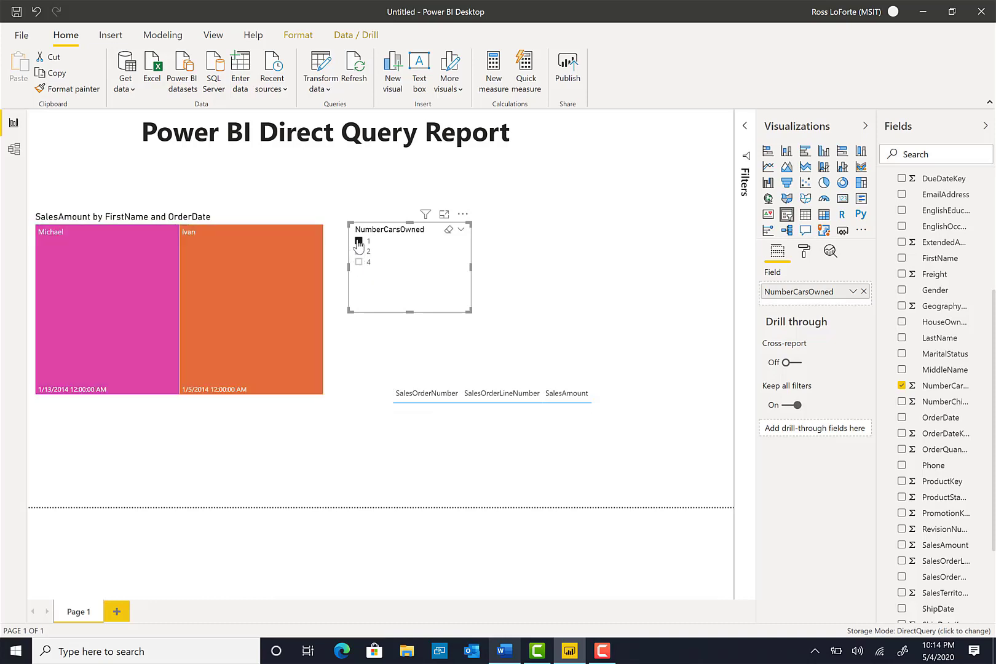
click(549, 287)
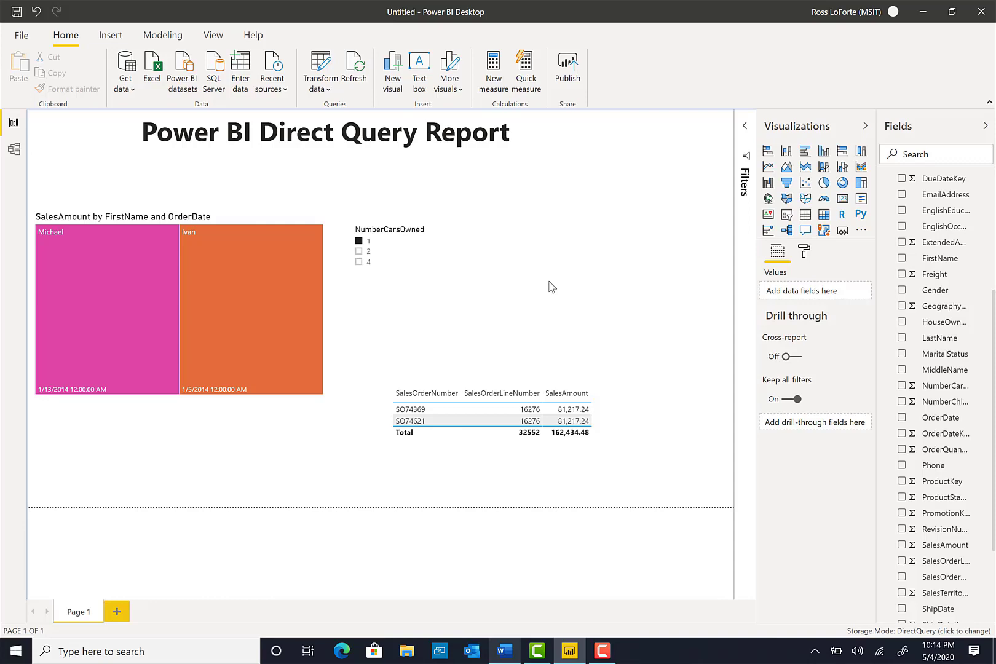
Step: Cross-filter the order table by selecting each of the two customer blocks in the treemap in turn
click(280, 314)
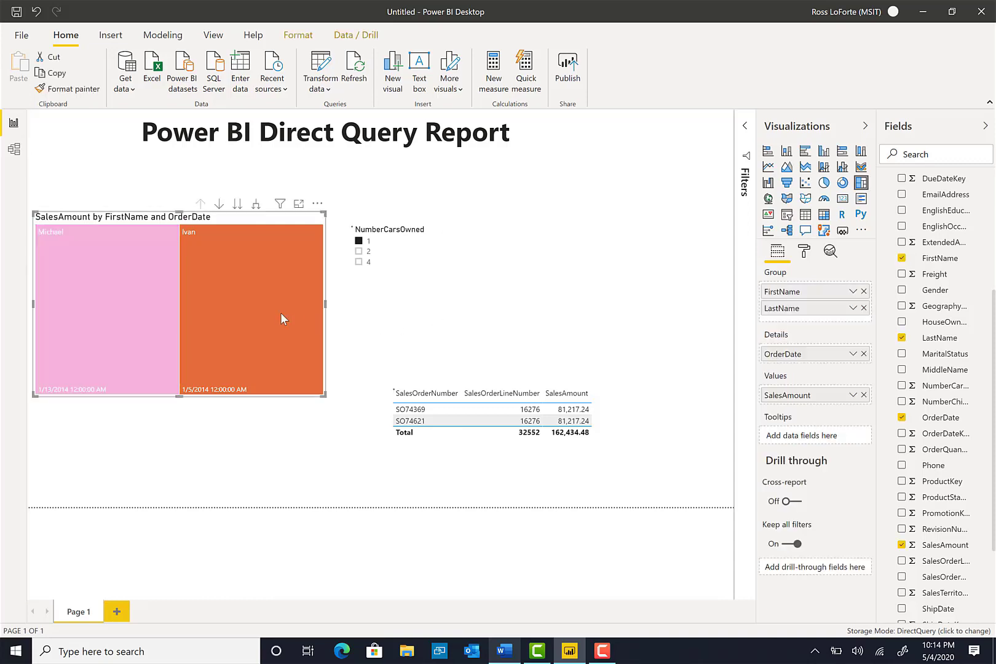
click(161, 309)
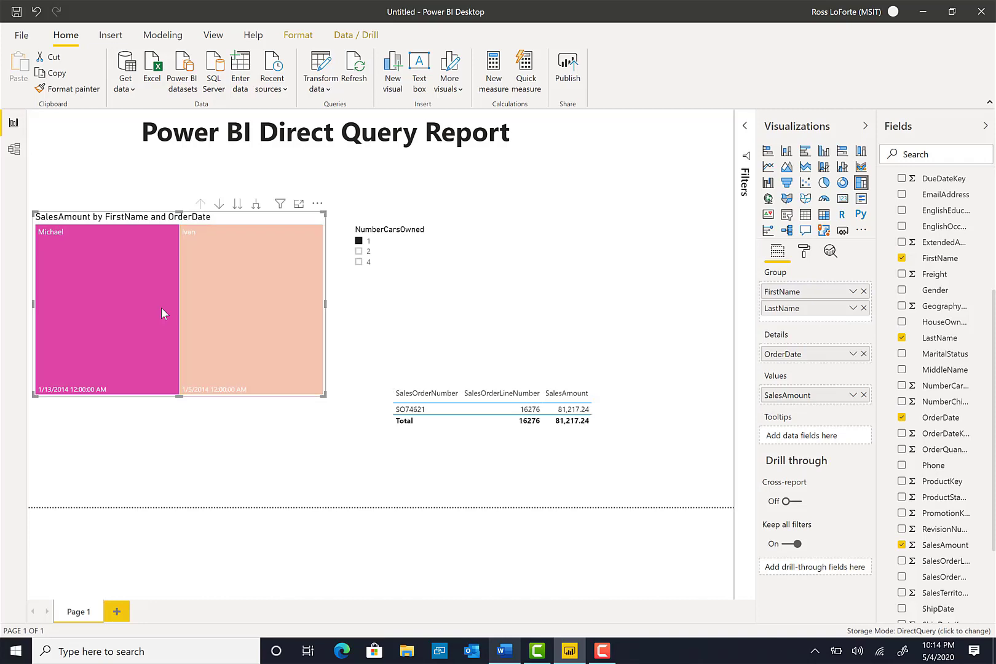
Step: Filter the report with the NumberCarsOwned slicer to 2, and finally to 4
click(357, 261)
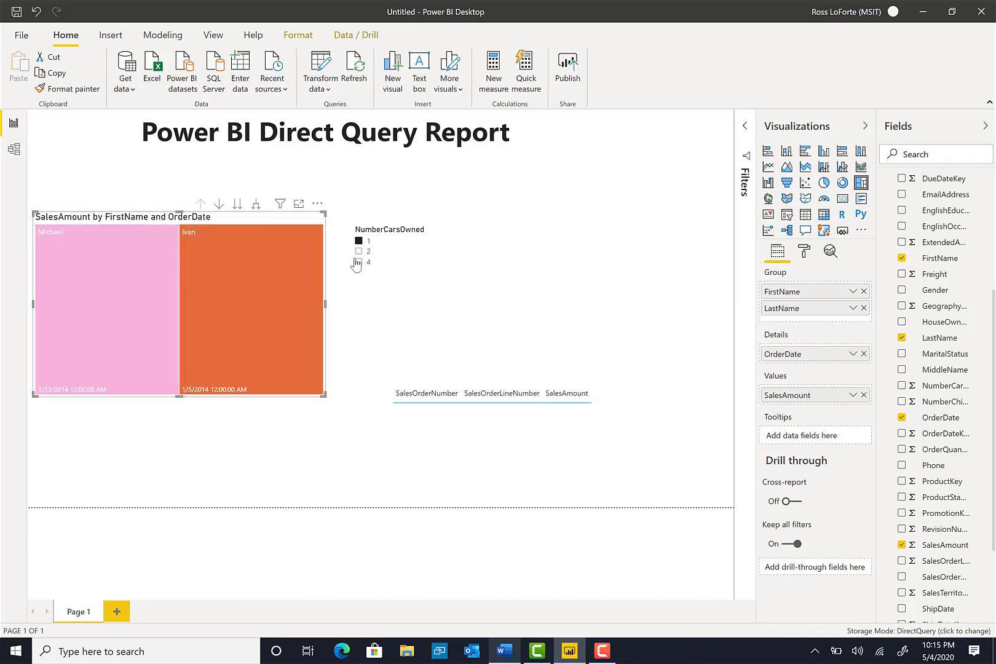
click(359, 252)
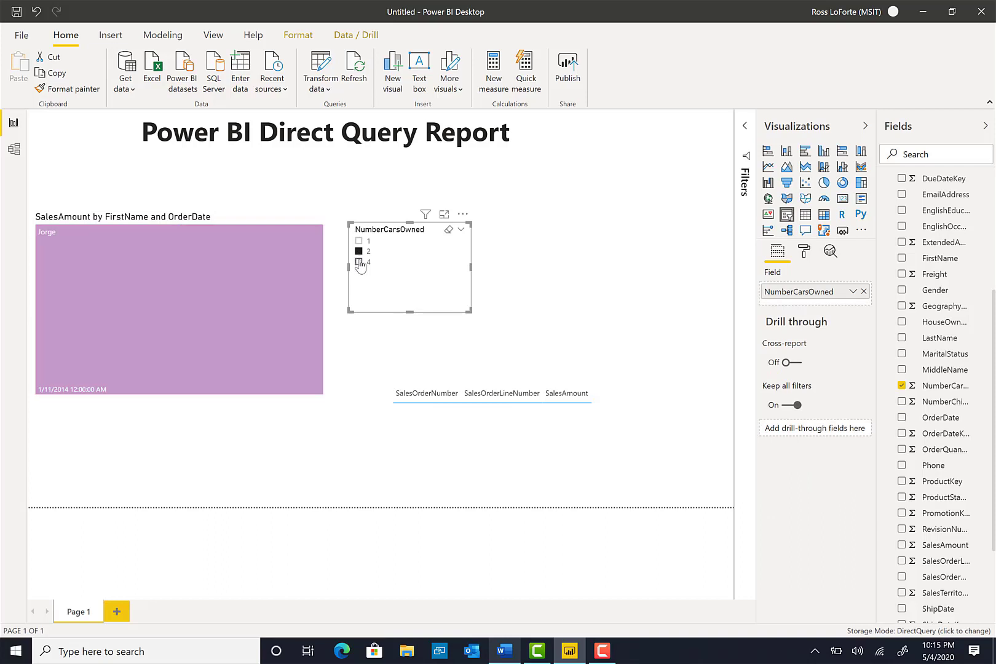
click(359, 263)
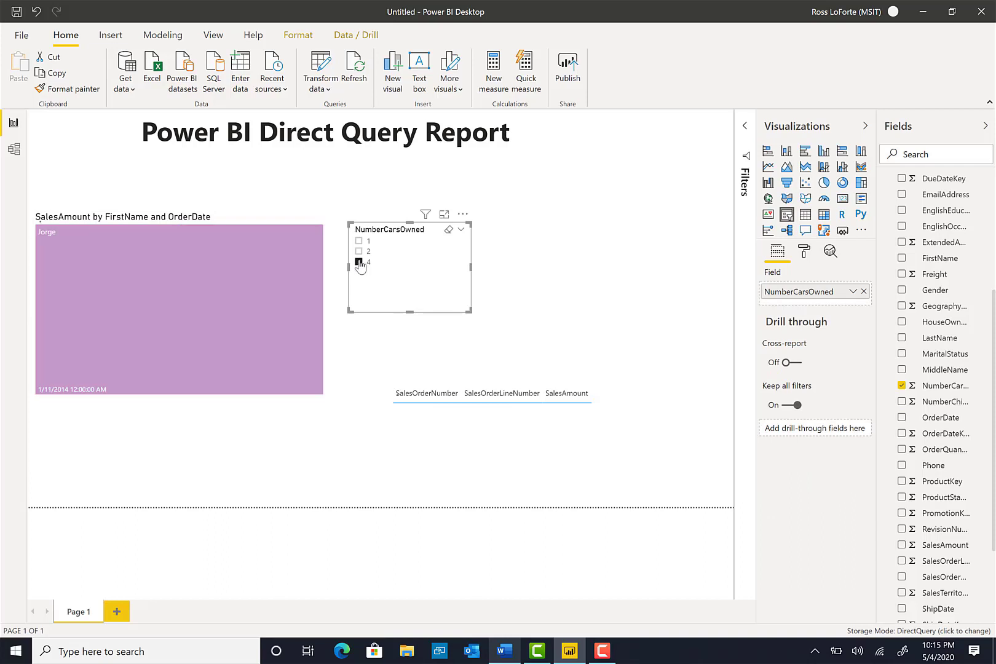
click(525, 275)
click(434, 295)
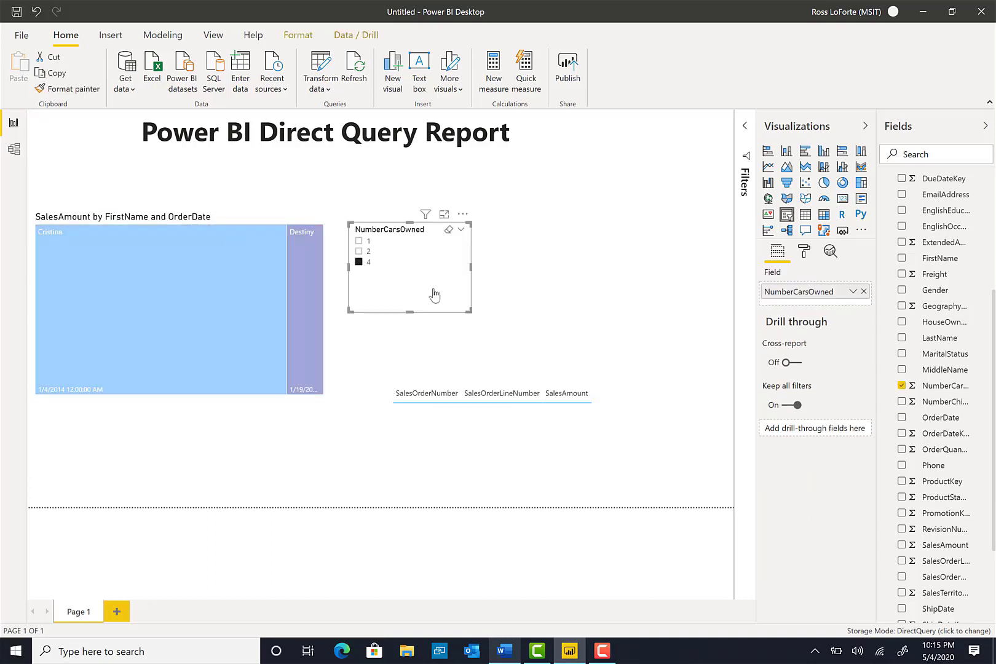
click(491, 258)
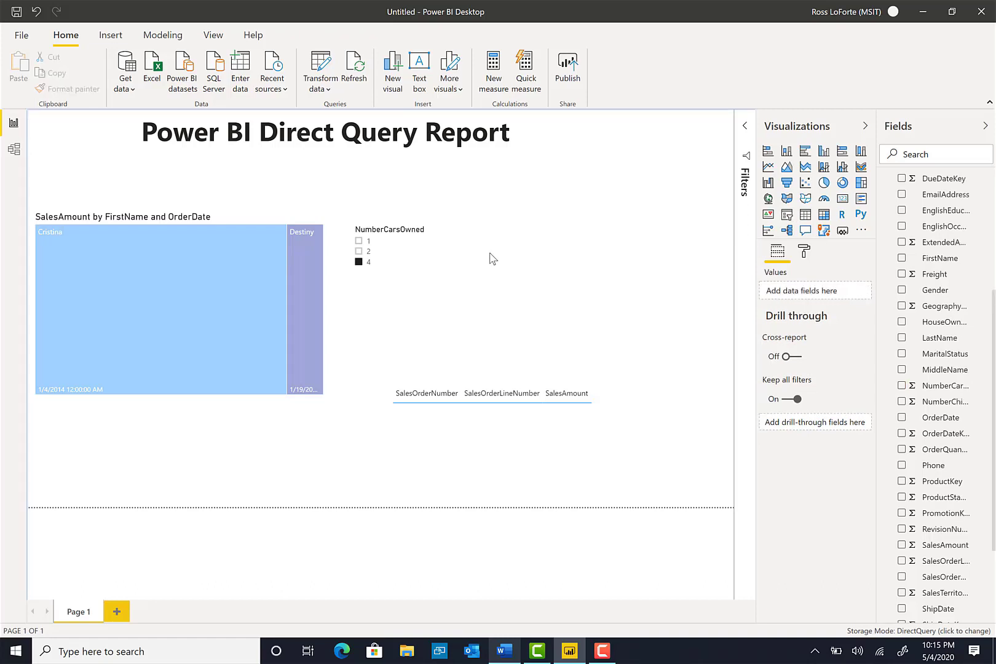
Step: Filter the report to 1 with the NumberCarsOwned slicer, and switch the storage mode of all tables to Import
click(359, 241)
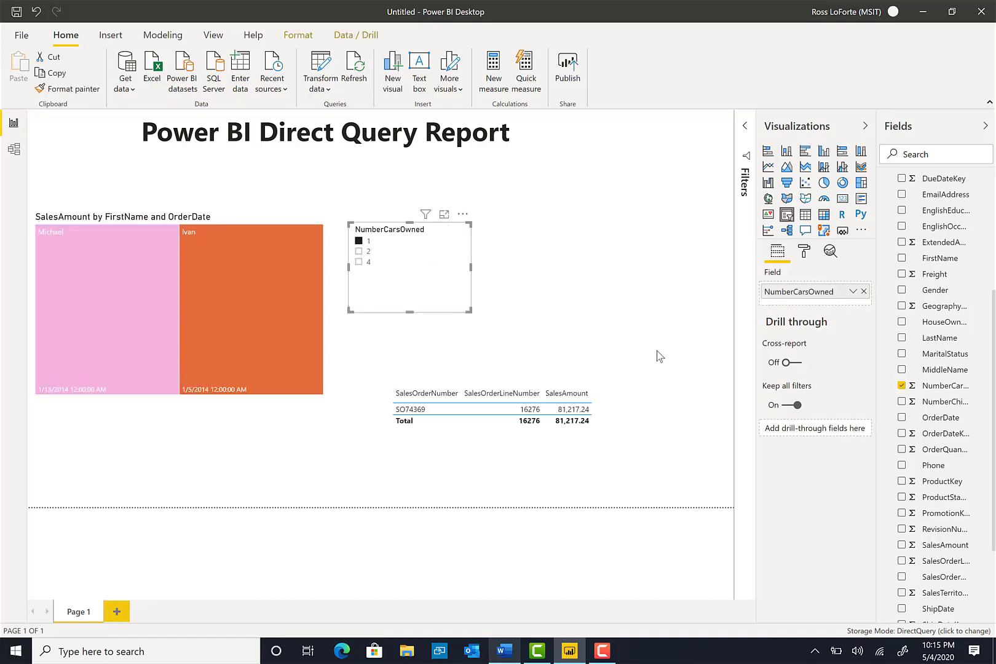
click(956, 632)
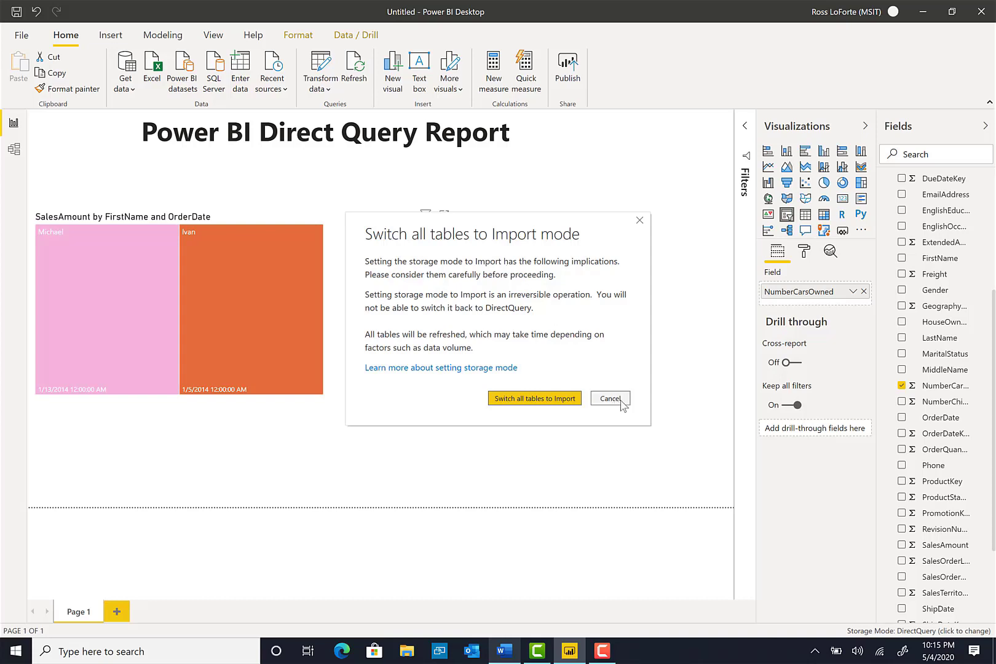
click(531, 401)
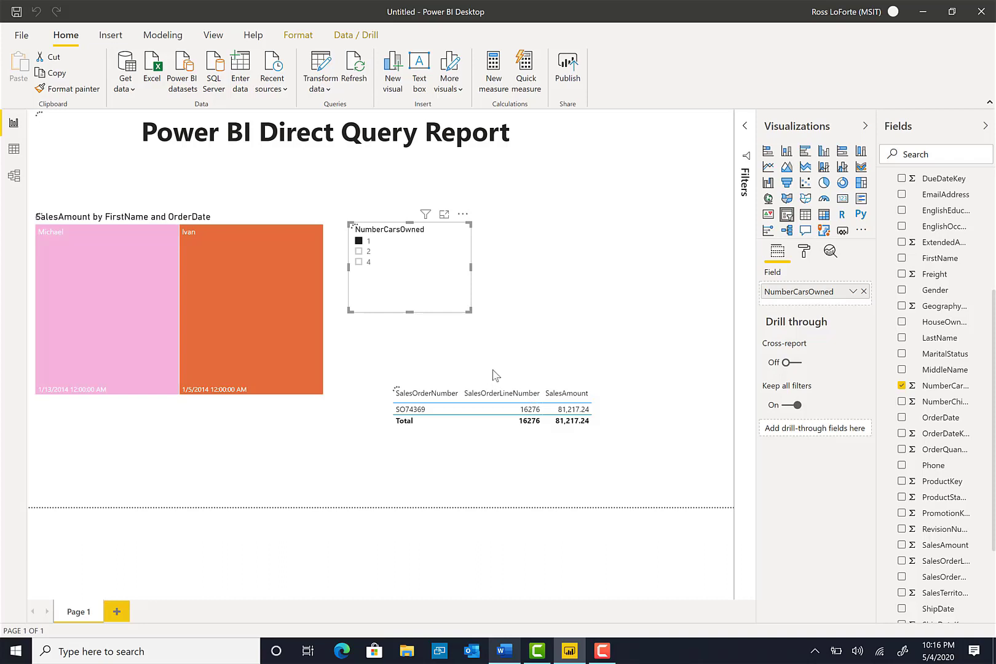
Step: Clear the treemap's block selection, and examine the Sales query's data in Power Query Editor before closing the editor
click(255, 269)
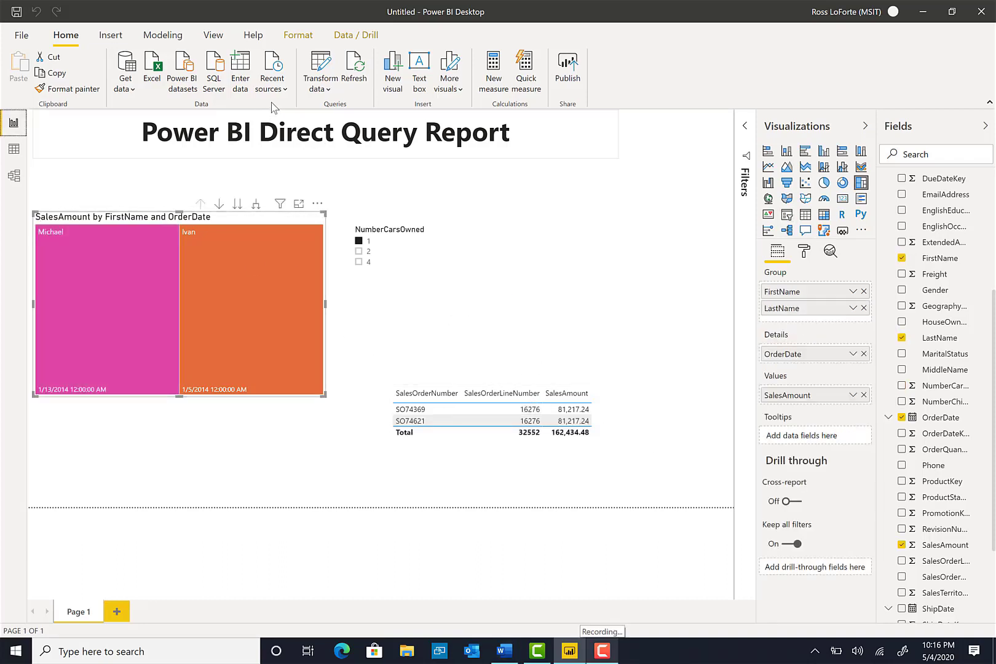
click(326, 69)
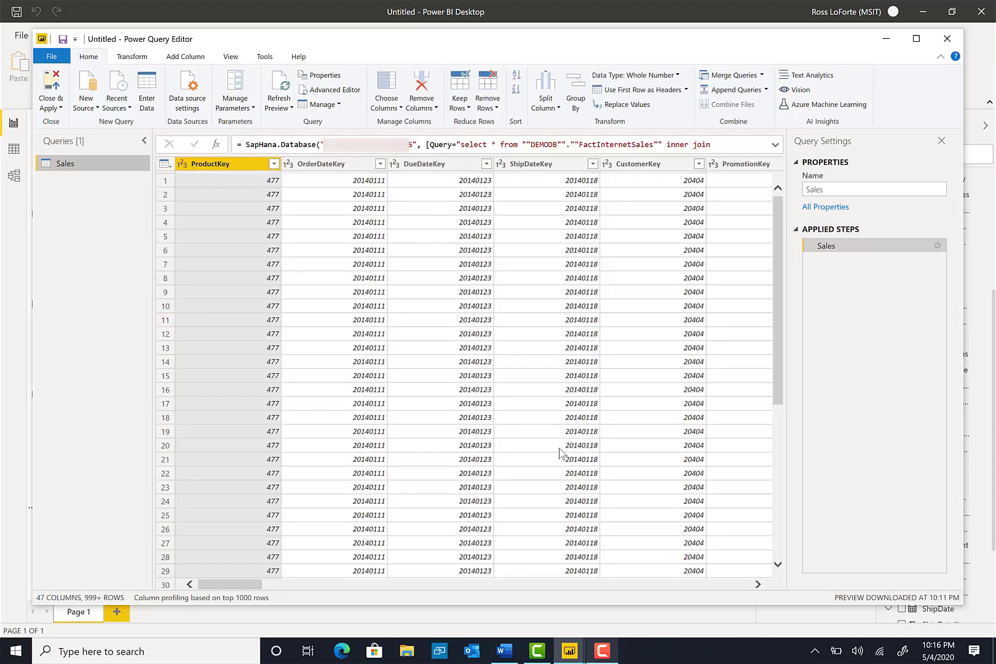
drag(776, 308, 381, 289)
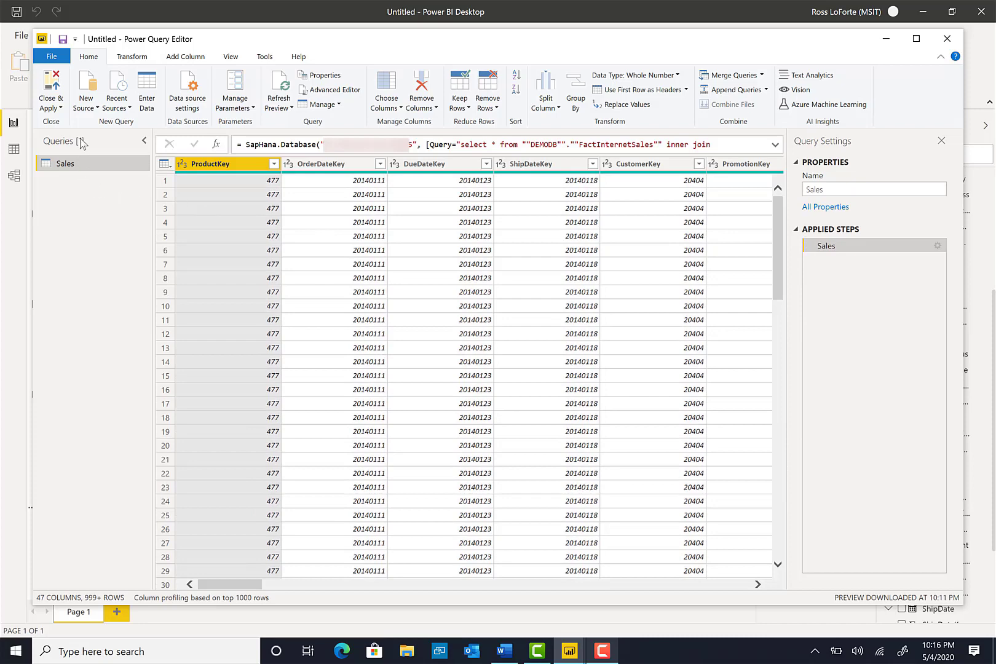
click(64, 109)
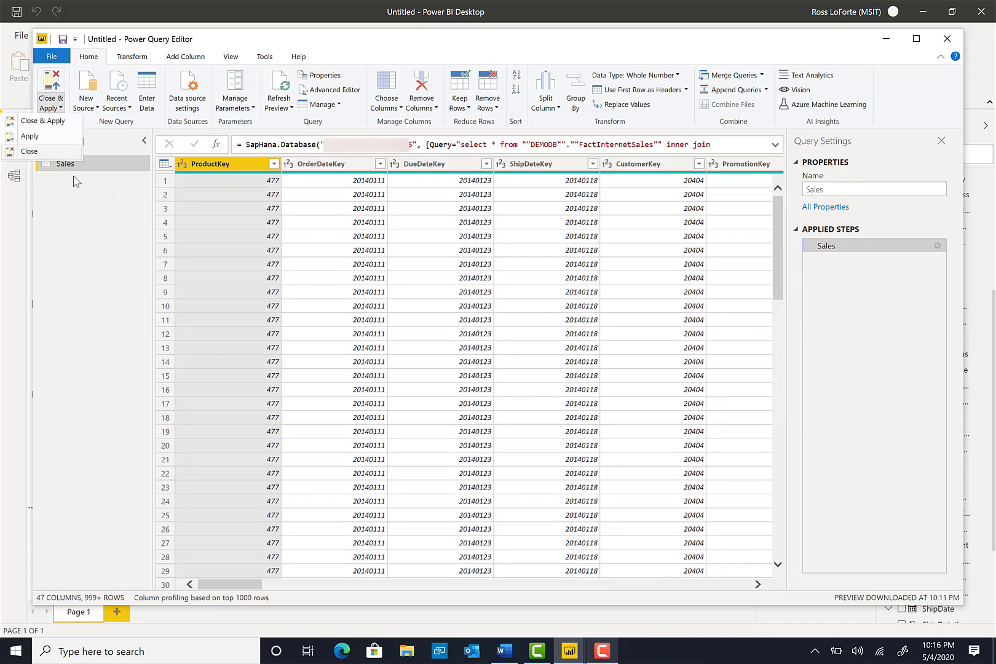
click(337, 313)
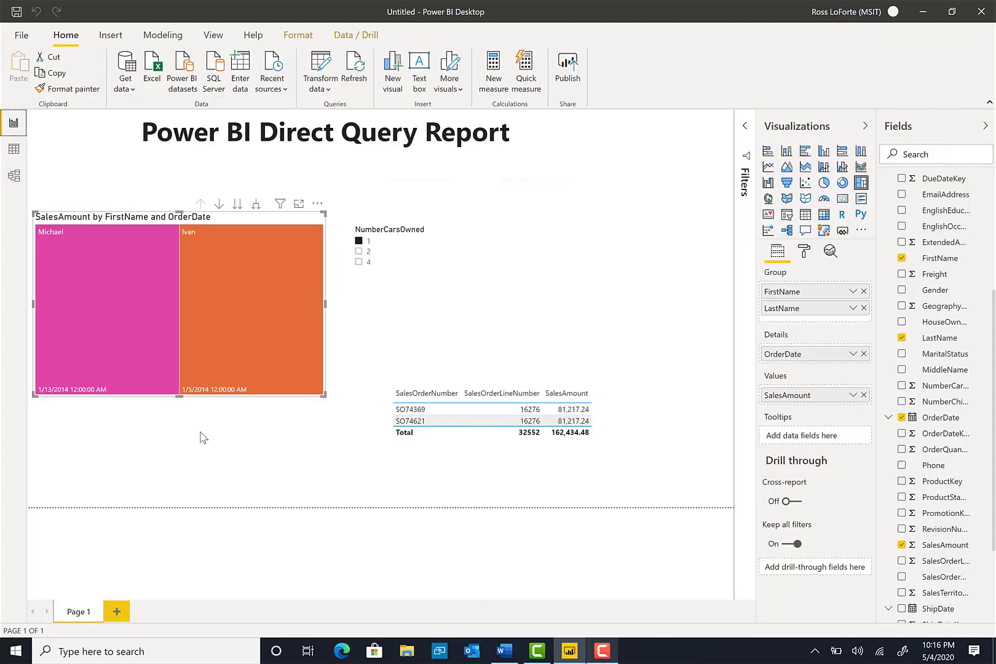